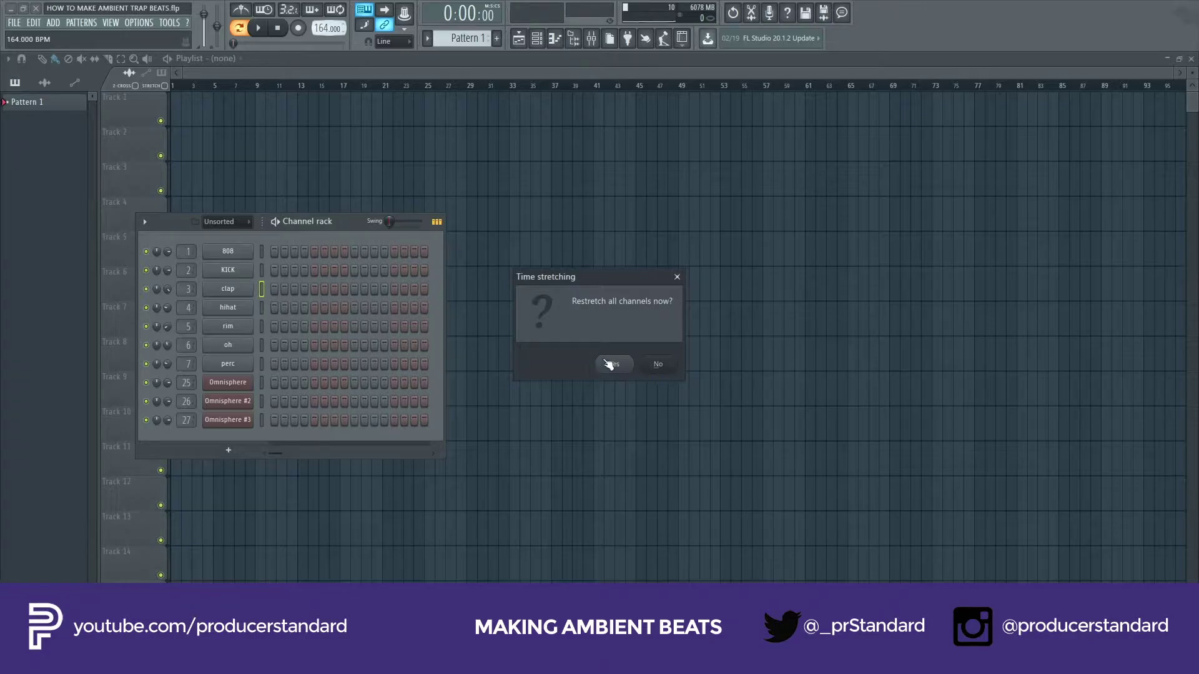
- Open the first Omnisphere channel's instrument and bring up its empty piano roll
{"action": "left_click", "coordinate": [229, 386]}
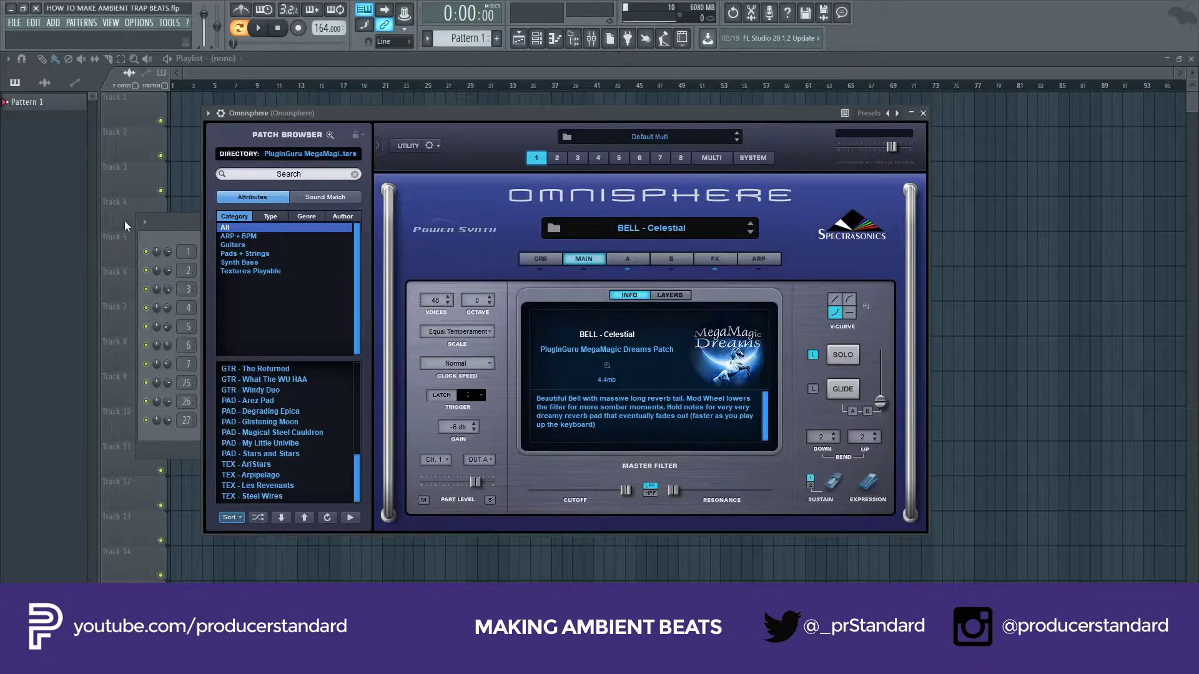
{"action": "left_click", "coordinate": [168, 230]}
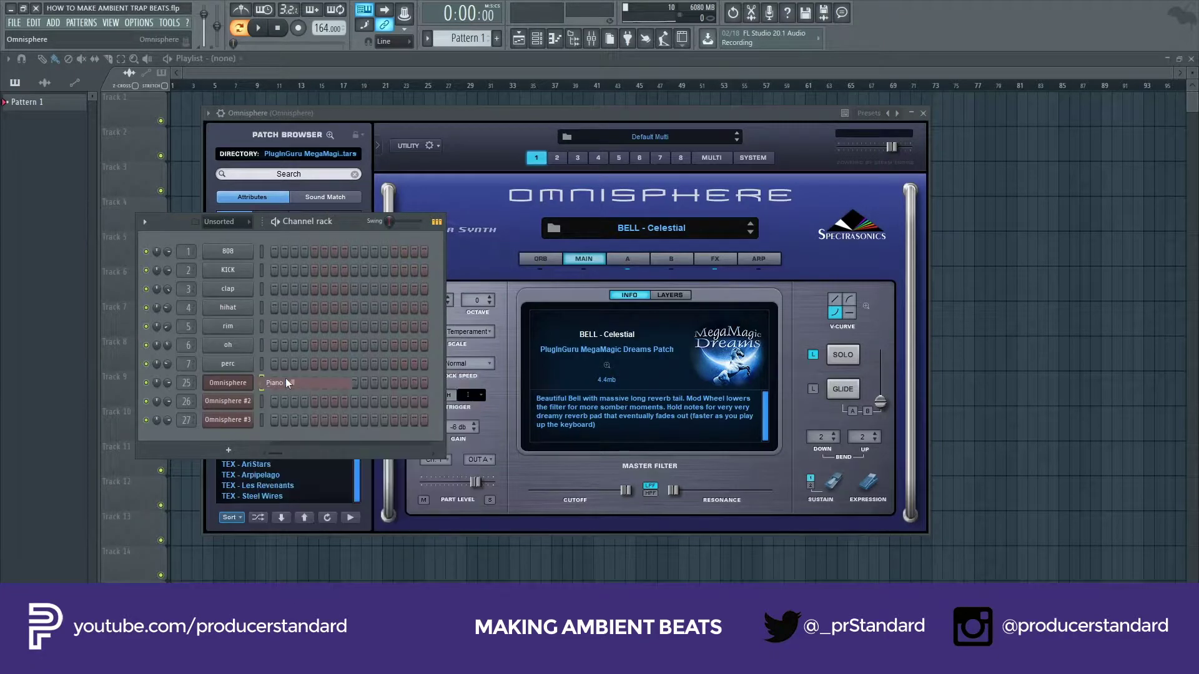
{"action": "left_click", "coordinate": [287, 381]}
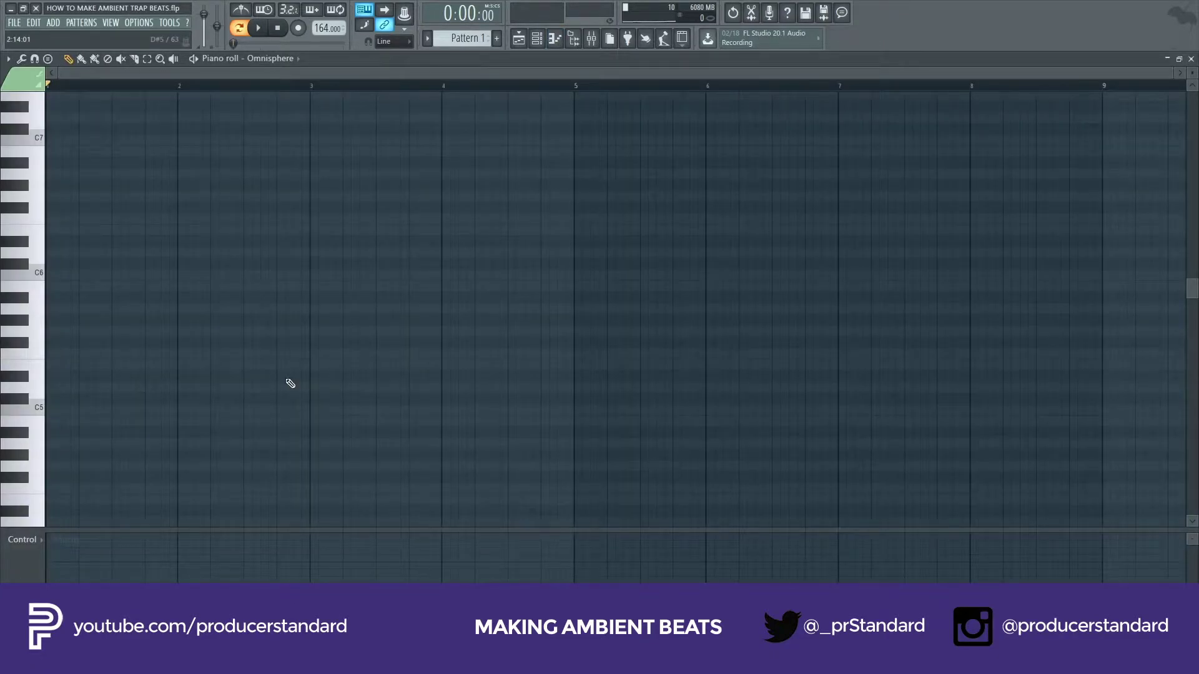
{"action": "scroll", "coordinate": [291, 383], "scroll_direction": "down", "scroll_amount": 1}
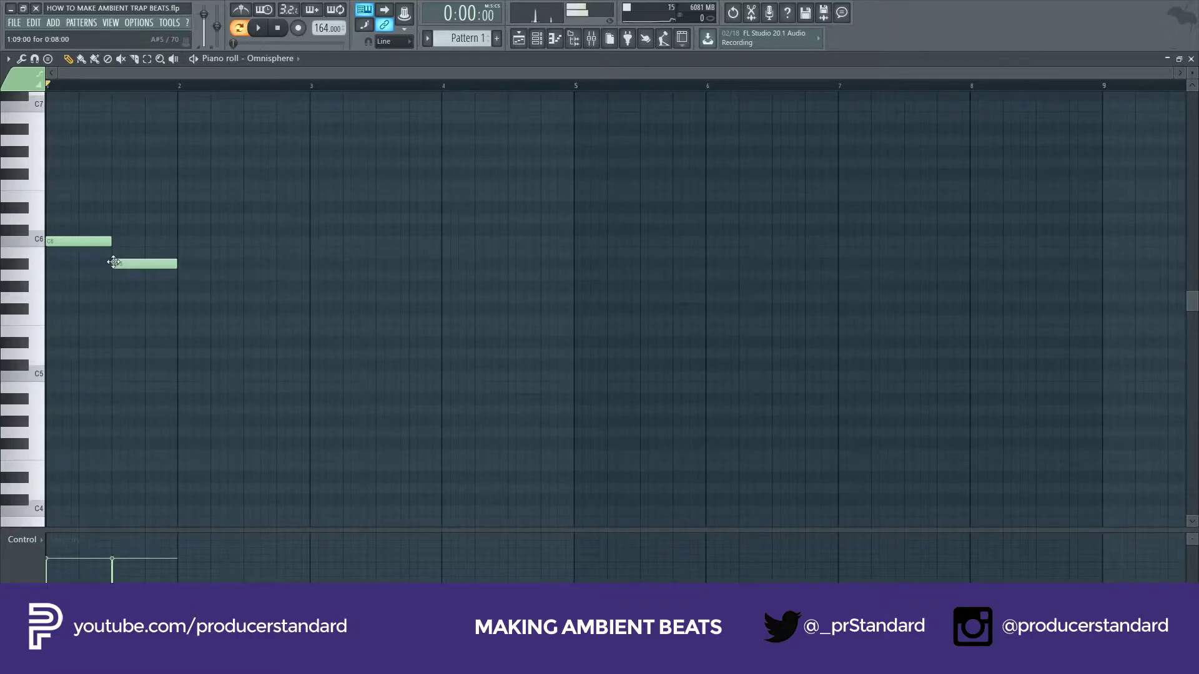
- Play the opening notes and continue the melody with a two-bar G5 from bar 2 and a one-bar G#5 at bar 4
{"action": "key", "text": "space"}
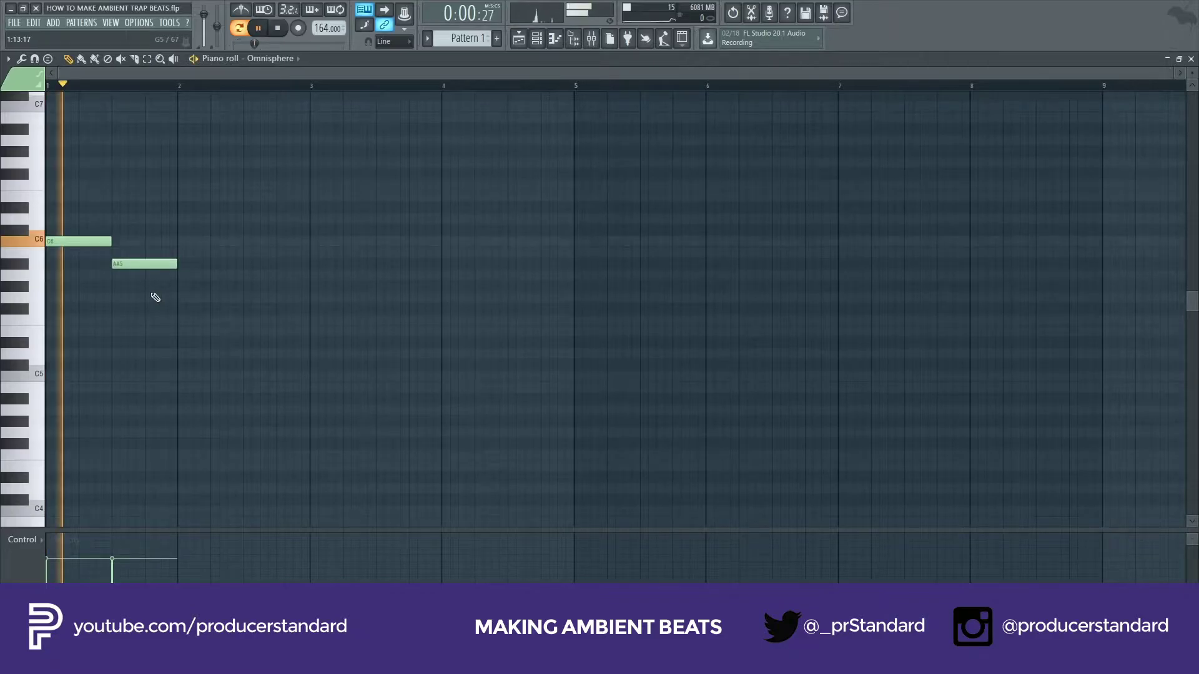
{"action": "key", "text": "space"}
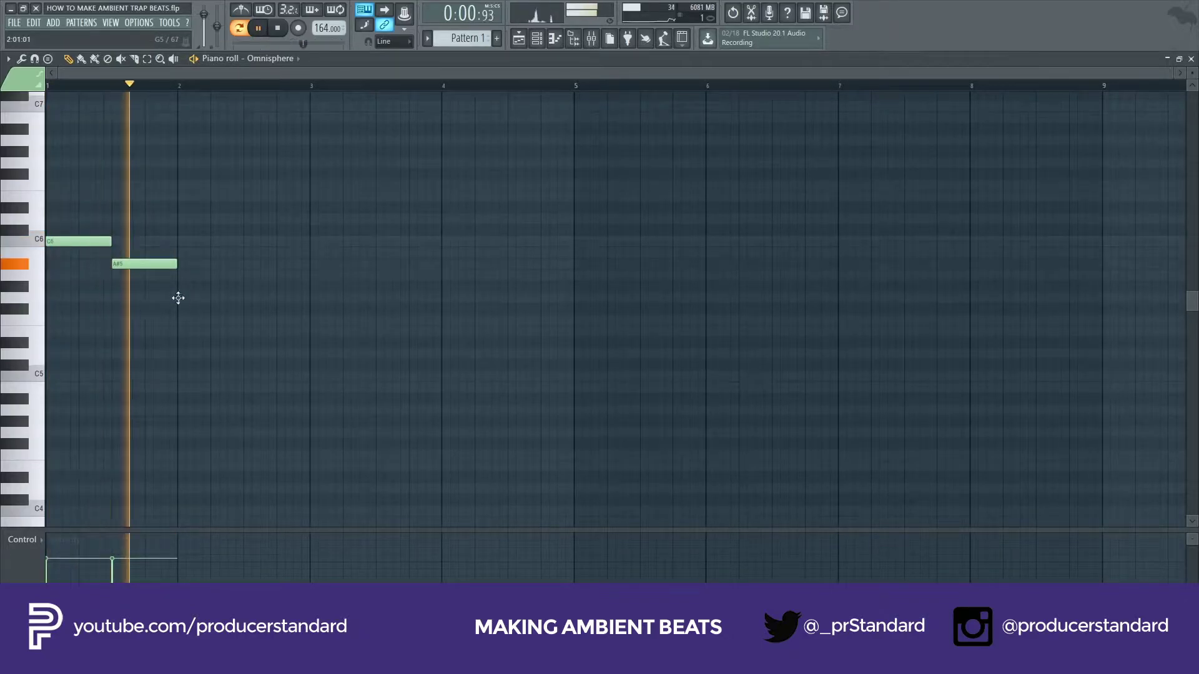
{"action": "left_click", "coordinate": [178, 298]}
{"action": "left_click_drag", "start_coordinate": [227, 298], "coordinate": [228, 286]}
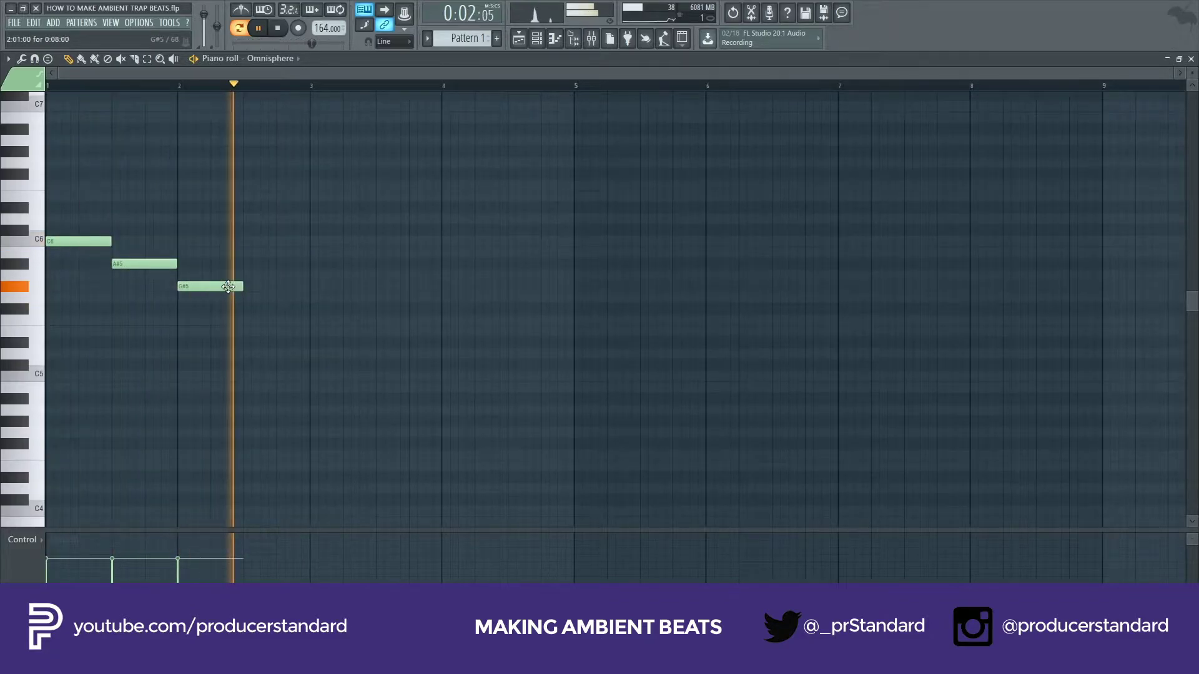
{"action": "left_click_drag", "start_coordinate": [228, 286], "coordinate": [443, 312]}
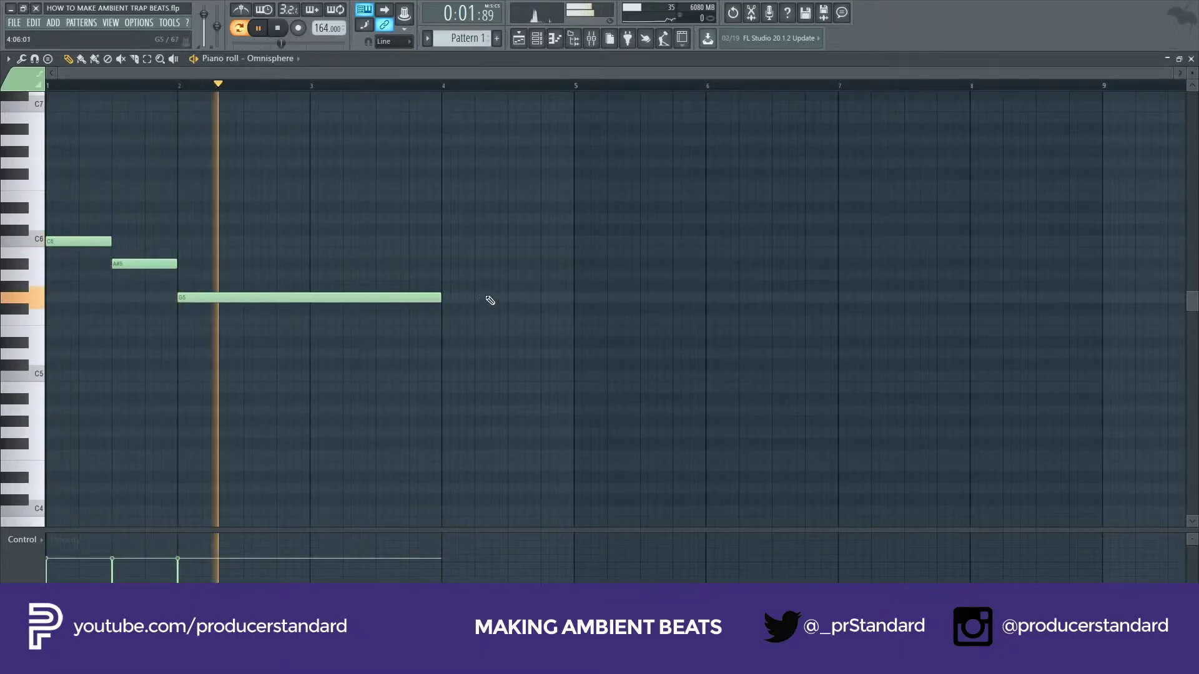
{"action": "left_click", "coordinate": [446, 286]}
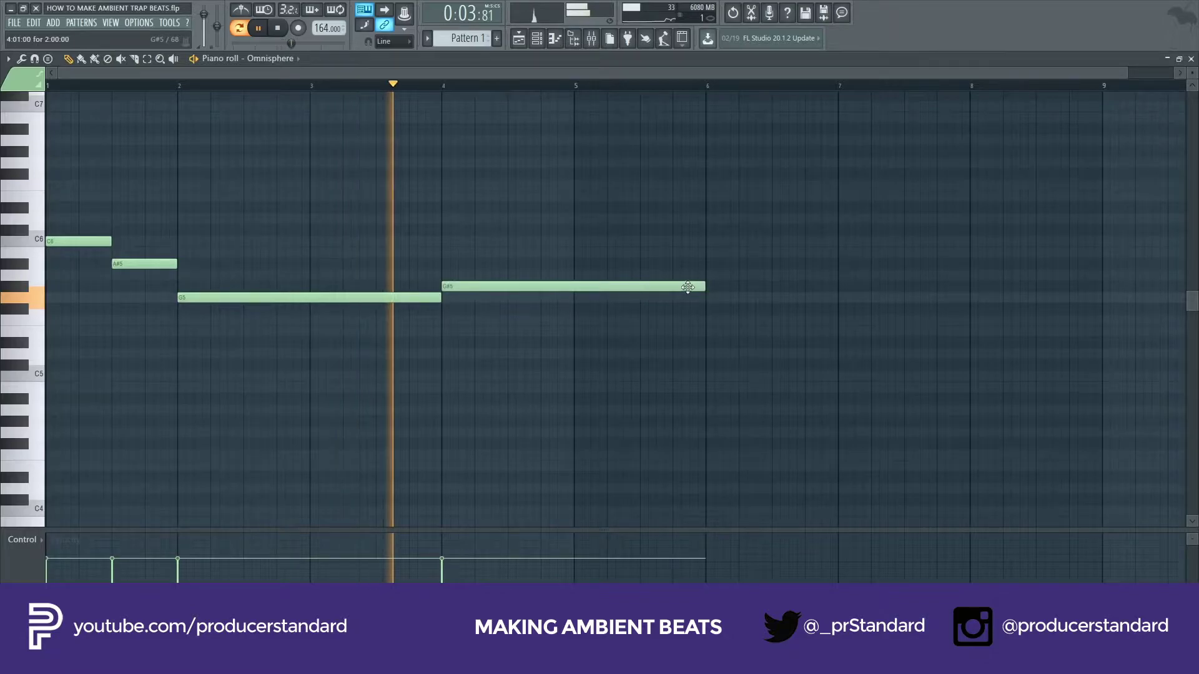
{"action": "left_click_drag", "start_coordinate": [705, 287], "coordinate": [574, 321]}
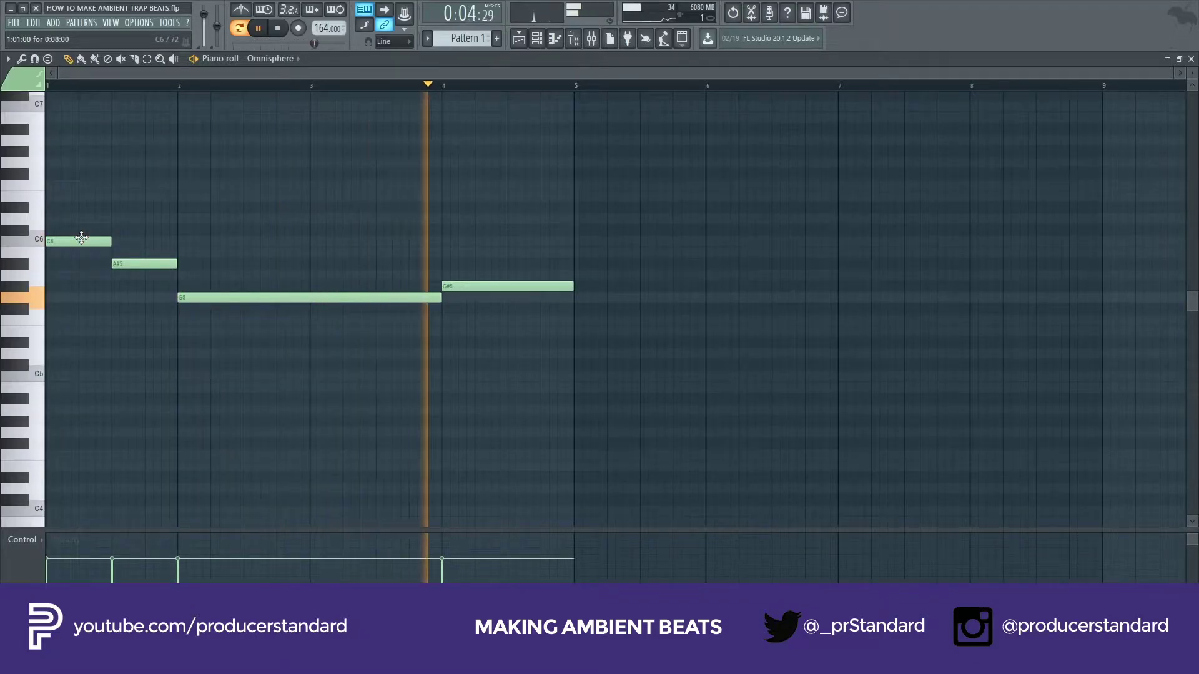
- Harmonize the two half-bar melody notes in bar 1, adding G#5 and F5 under C6, and G5 and D#5 under A#5
{"action": "left_click", "coordinate": [61, 287]}
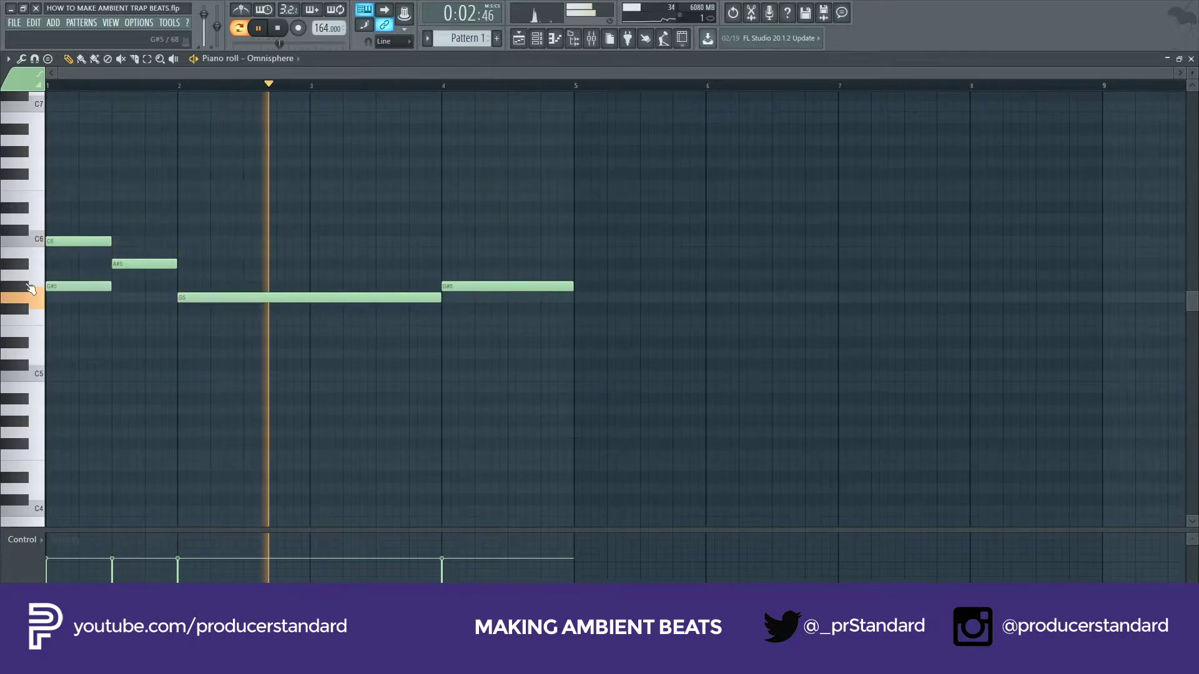
{"action": "left_click", "coordinate": [113, 298]}
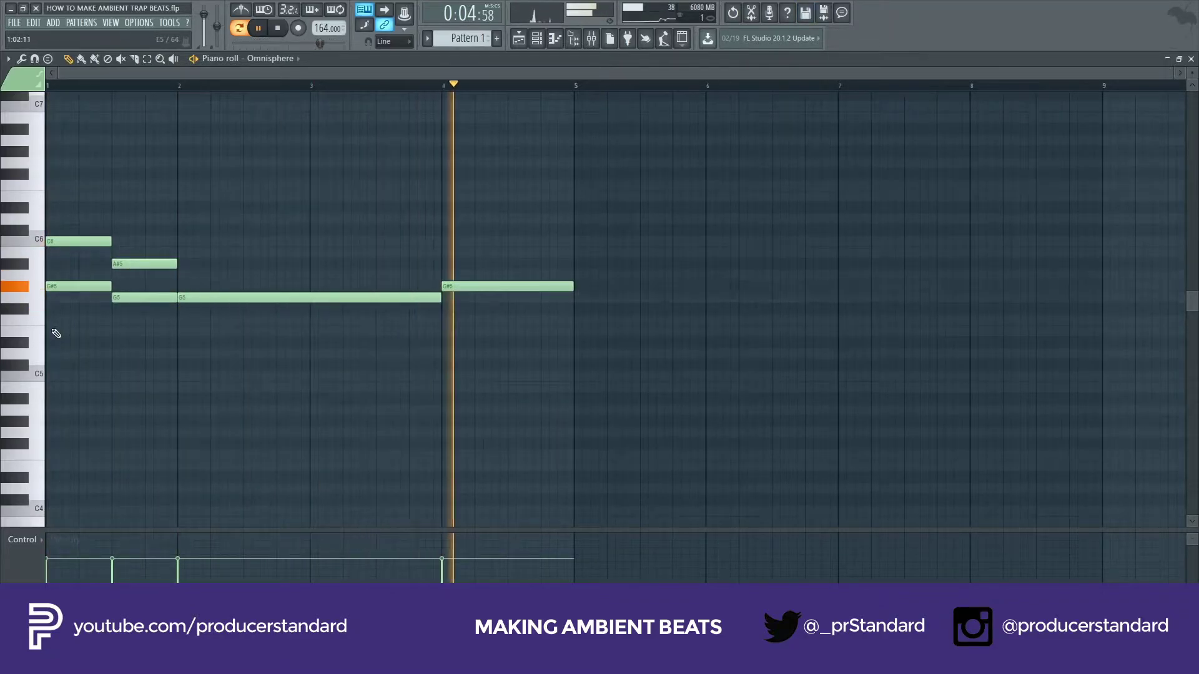
{"action": "left_click", "coordinate": [50, 331]}
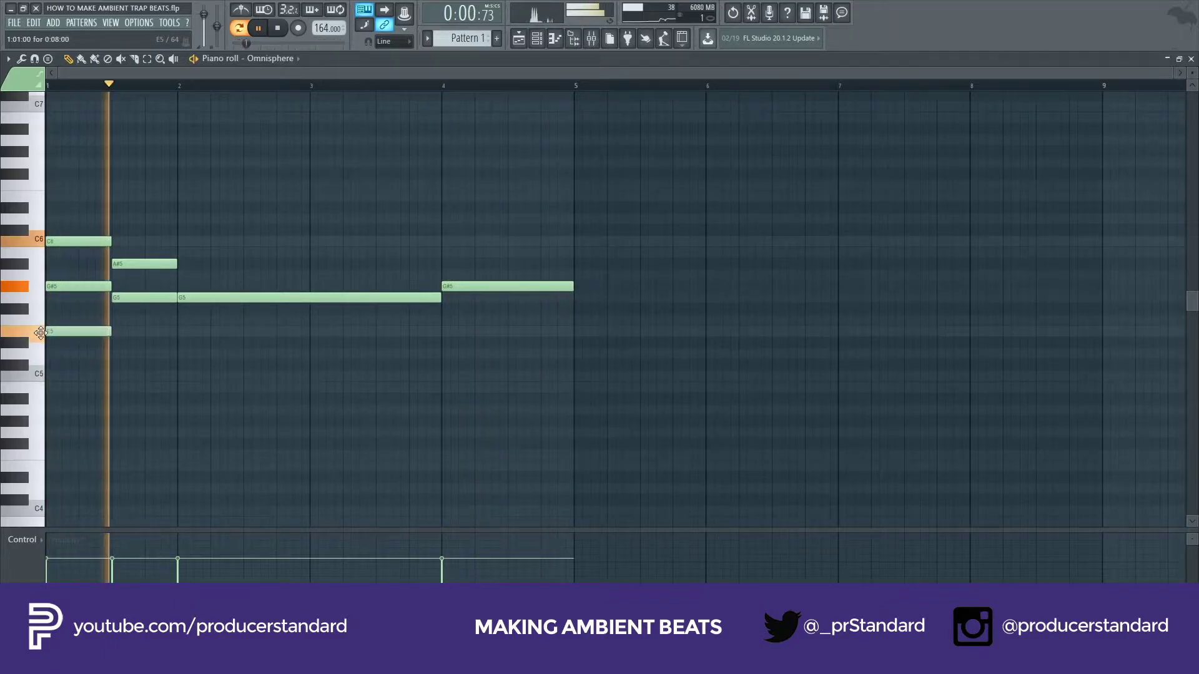
{"action": "left_click_drag", "start_coordinate": [41, 332], "coordinate": [38, 317]}
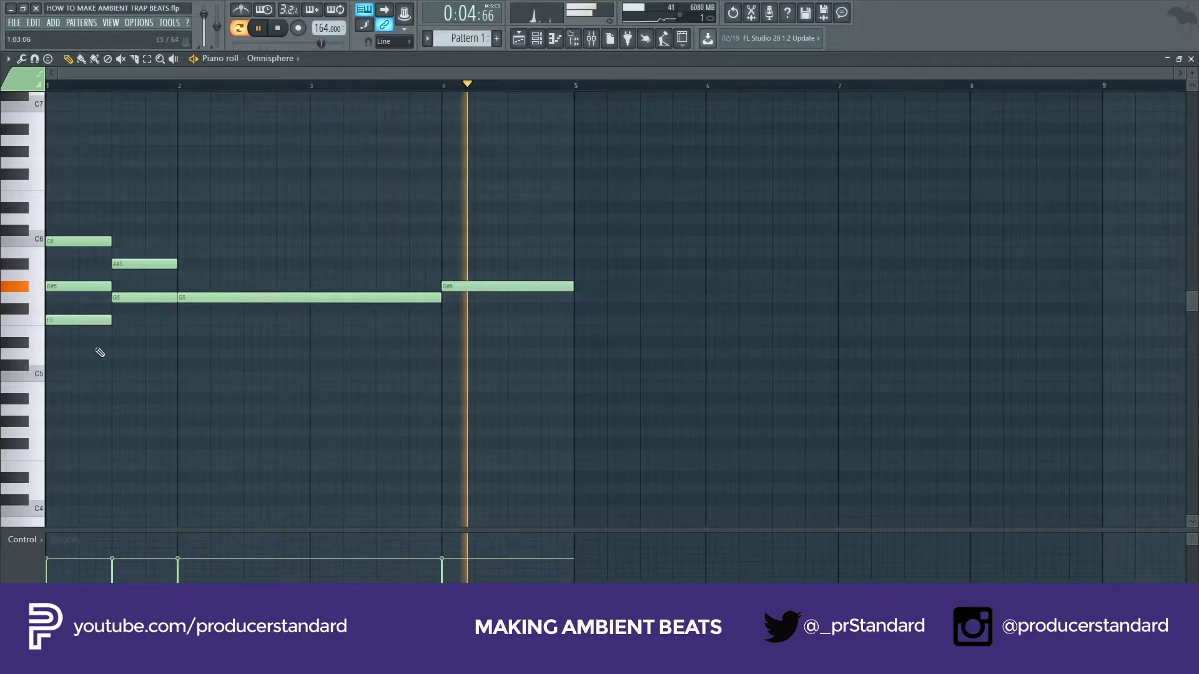
{"action": "left_click", "coordinate": [118, 342]}
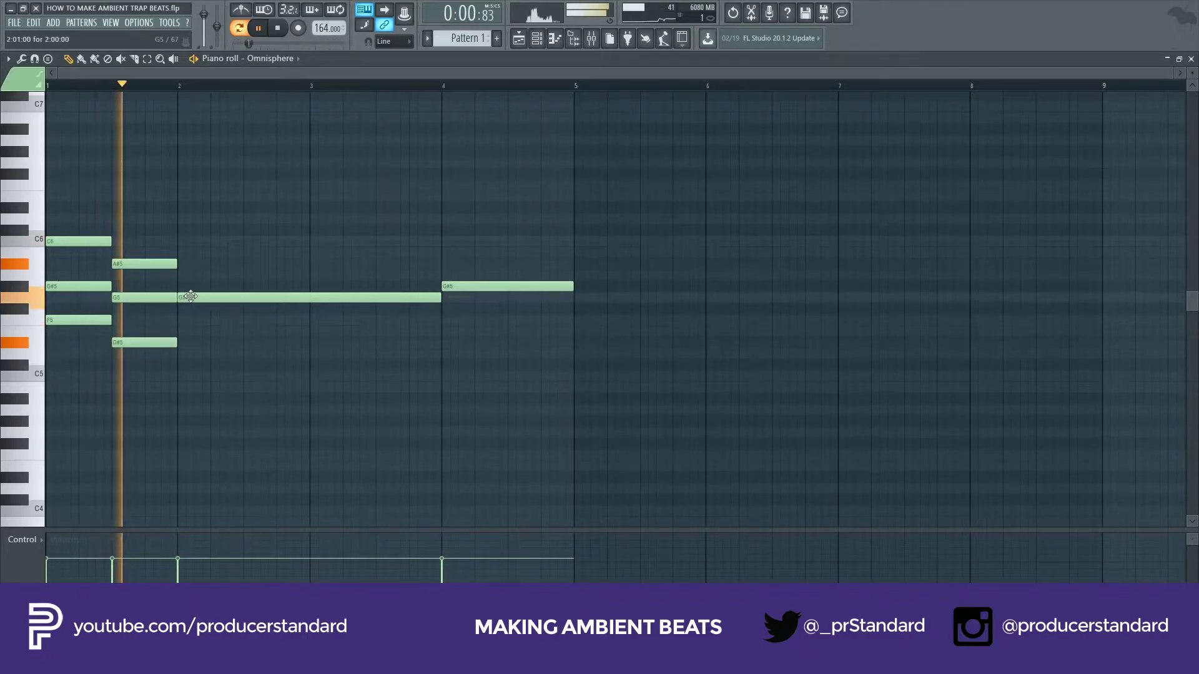
- Add two-bar D#5 and C5 notes under the long G5 at bar 2, and one-bar F5 and C#5 under the G#5 at bar 4
{"action": "left_click", "coordinate": [207, 344]}
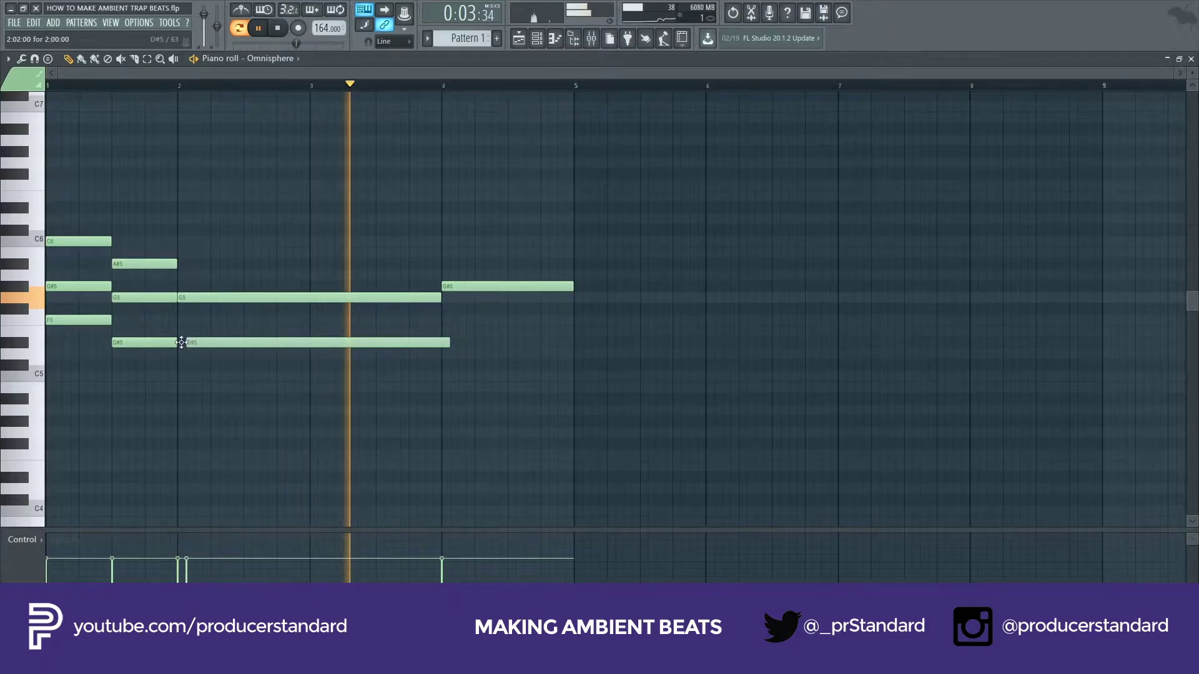
{"action": "left_click", "coordinate": [180, 375]}
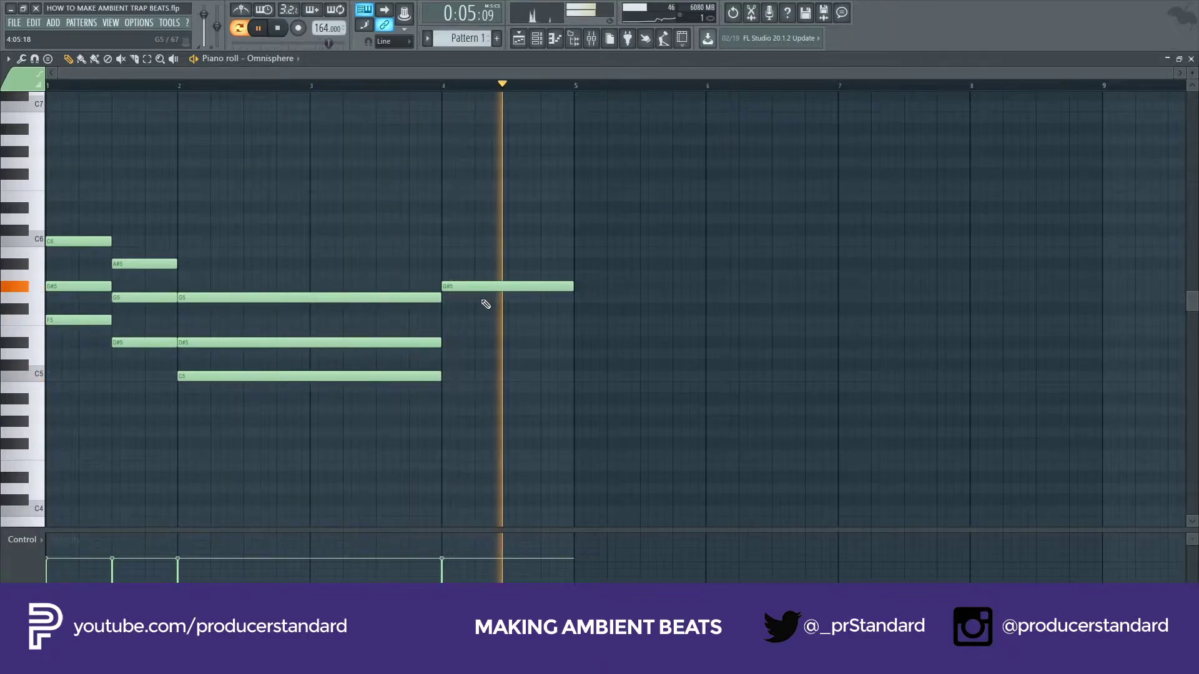
{"action": "left_click", "coordinate": [443, 321]}
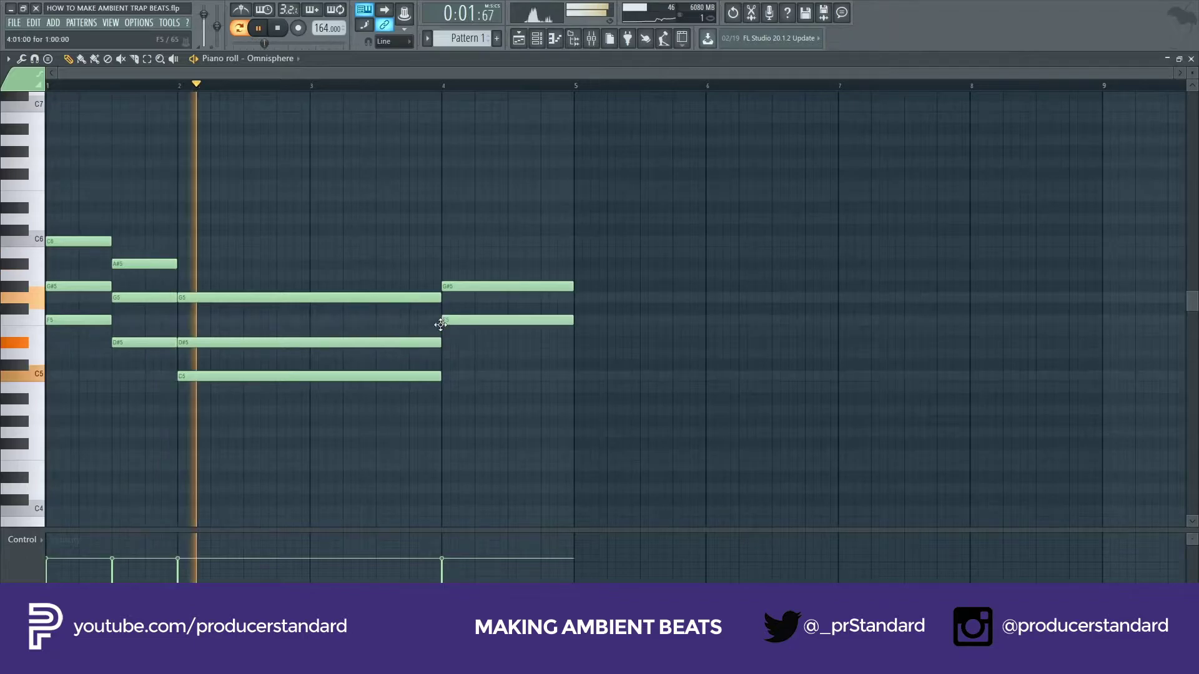
{"action": "left_click", "coordinate": [445, 368]}
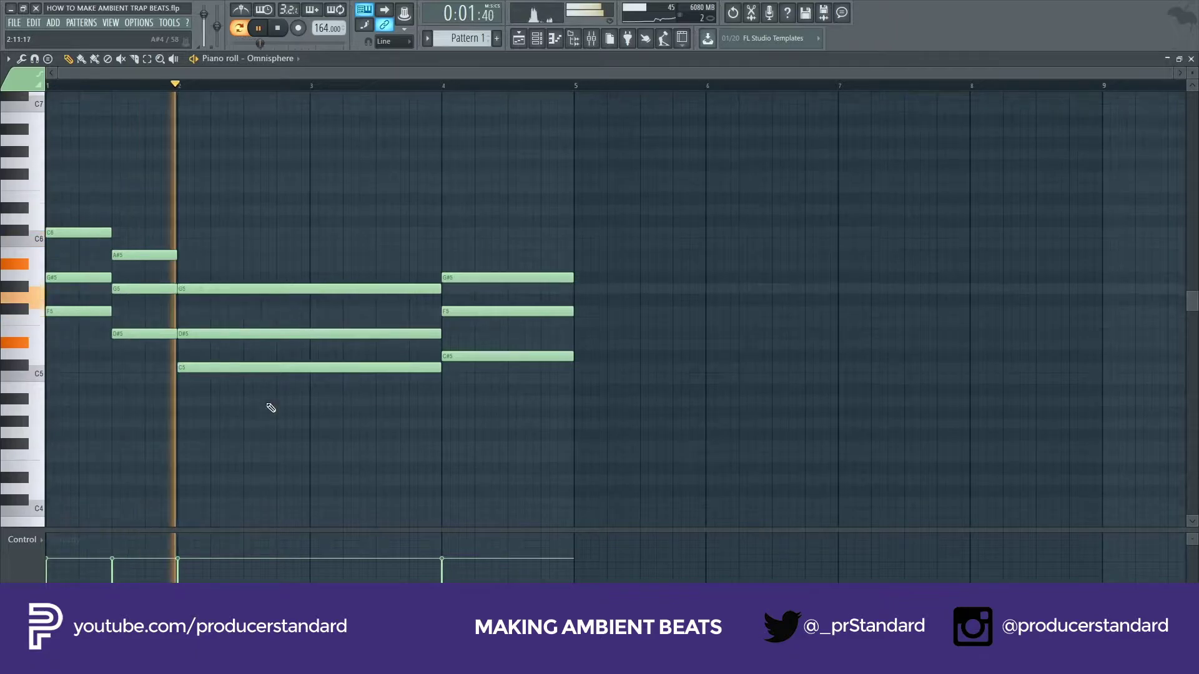
- Add a bass line with a three-bar F4 from bar 1 and a one-bar C#4 at bar 4
{"action": "scroll", "coordinate": [267, 400], "scroll_direction": "down", "scroll_amount": 2}
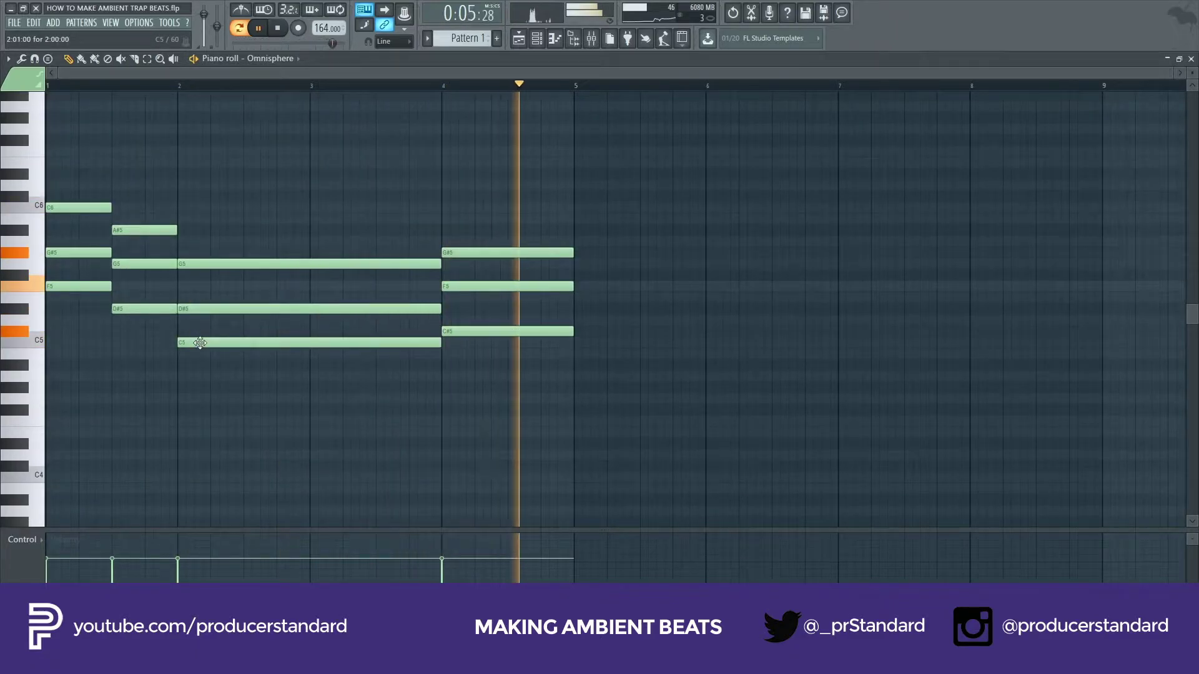
{"action": "scroll", "coordinate": [201, 344], "scroll_direction": "down", "scroll_amount": 2}
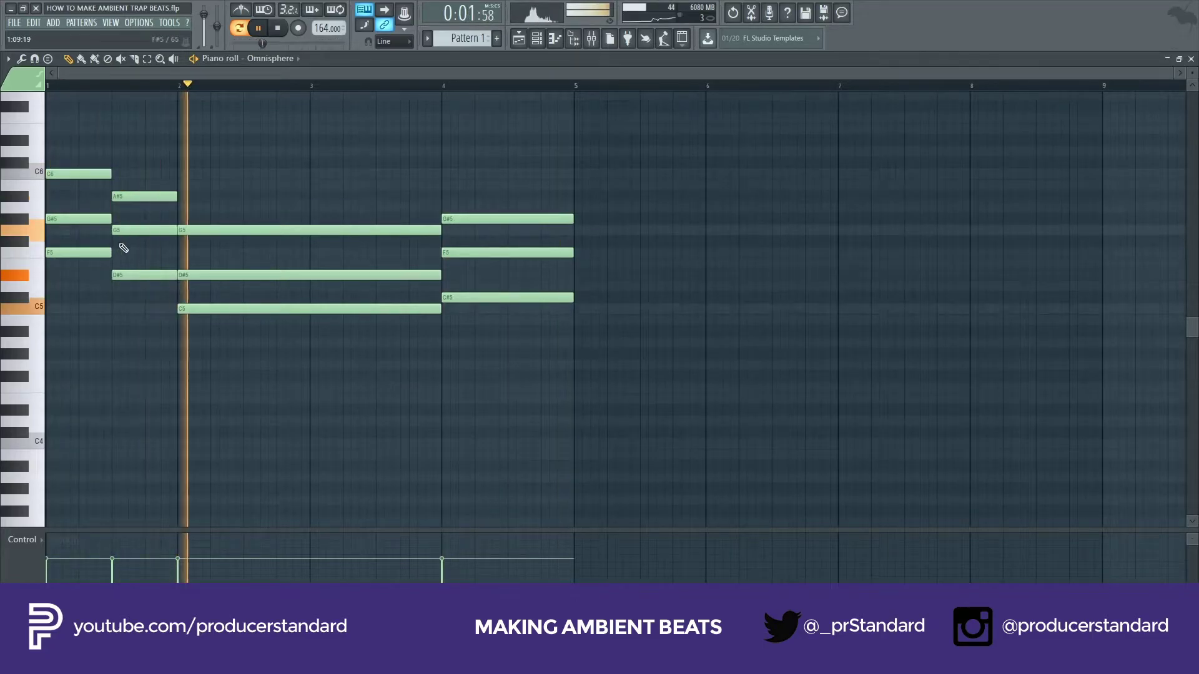
{"action": "left_click", "coordinate": [60, 389]}
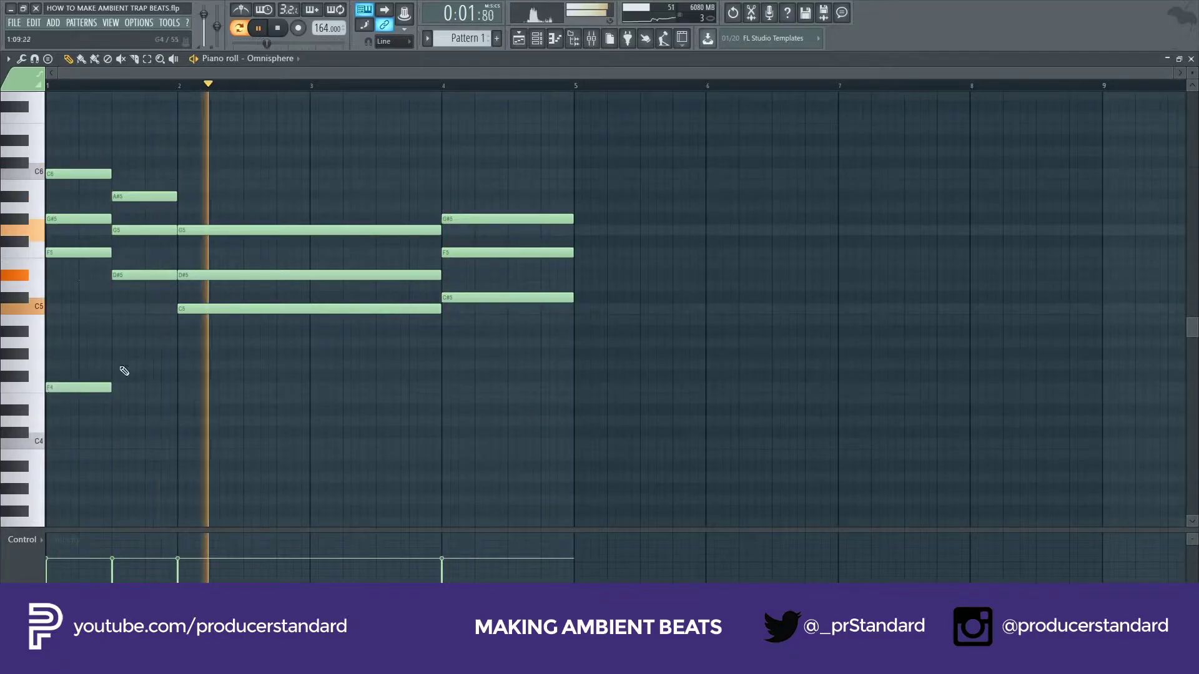
{"action": "left_click_drag", "start_coordinate": [297, 391], "coordinate": [440, 400]}
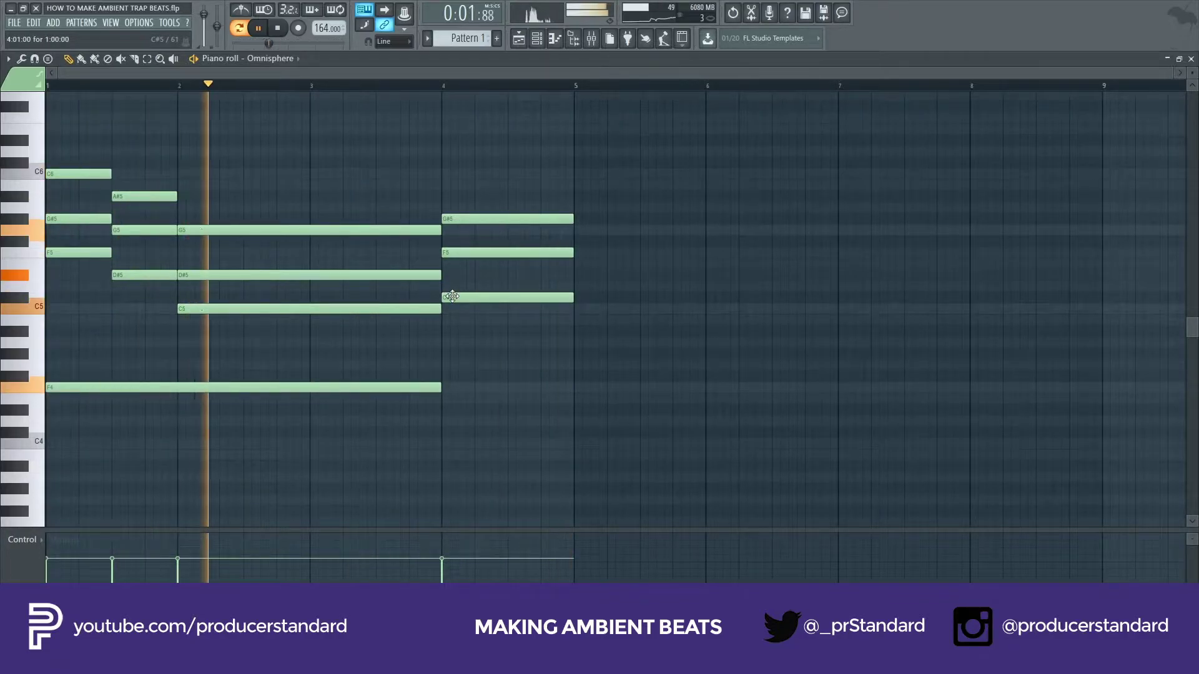
{"action": "left_click", "coordinate": [443, 433]}
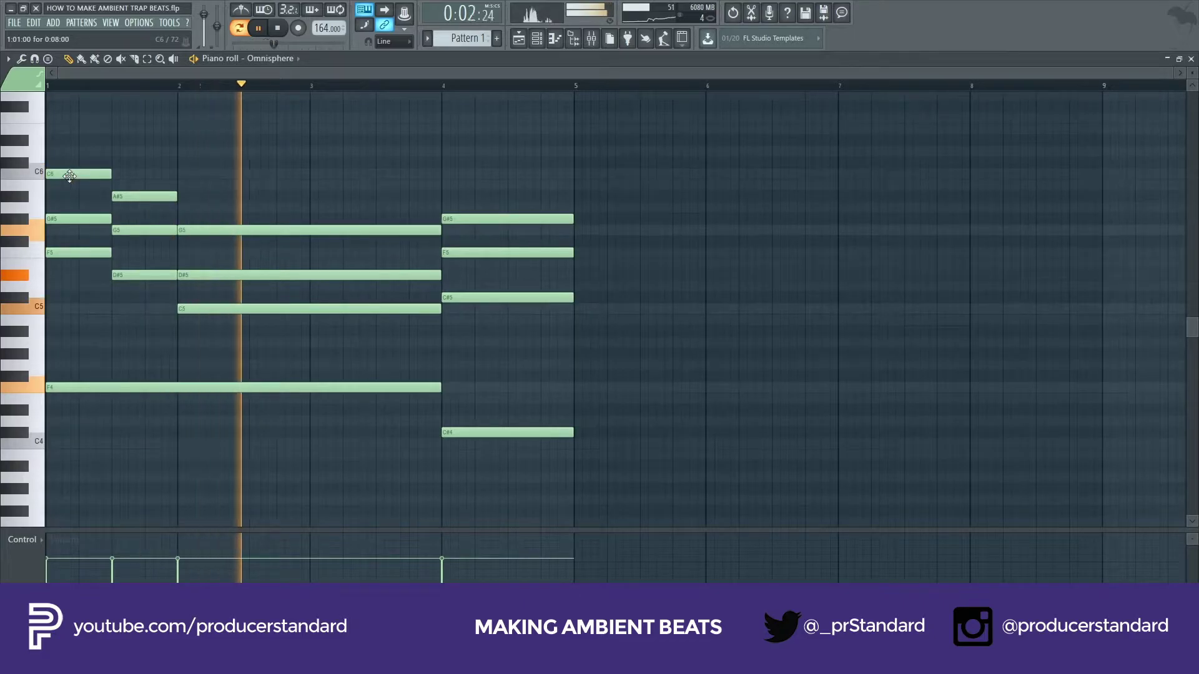
- Repeat the two opening half-bar chords at bar 5, using C6, G#5 and F5, followed by A#5, G5 and D#5
{"action": "left_click", "coordinate": [586, 175]}
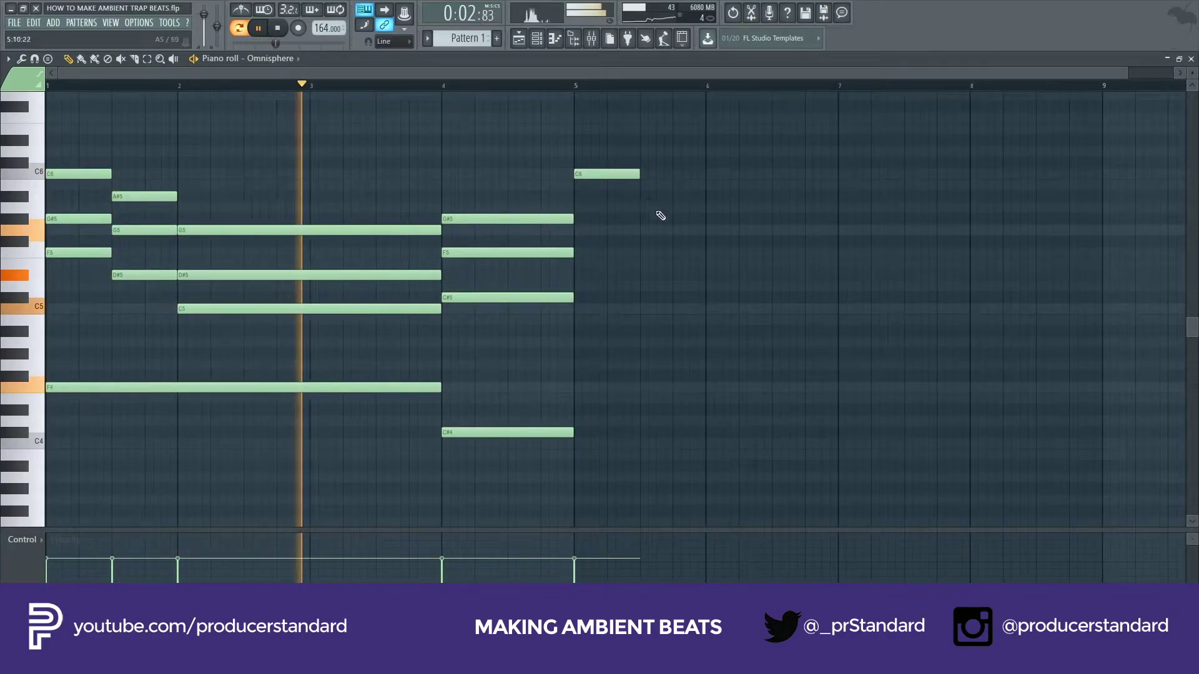
{"action": "left_click", "coordinate": [643, 197]}
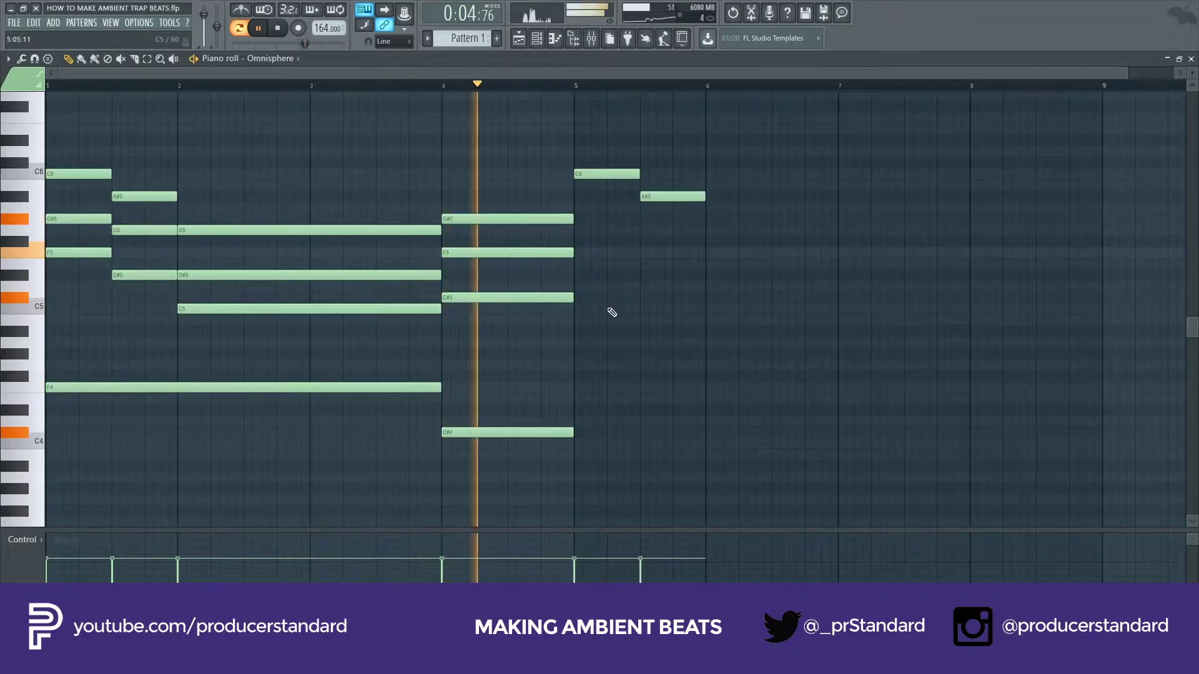
{"action": "left_click", "coordinate": [578, 235]}
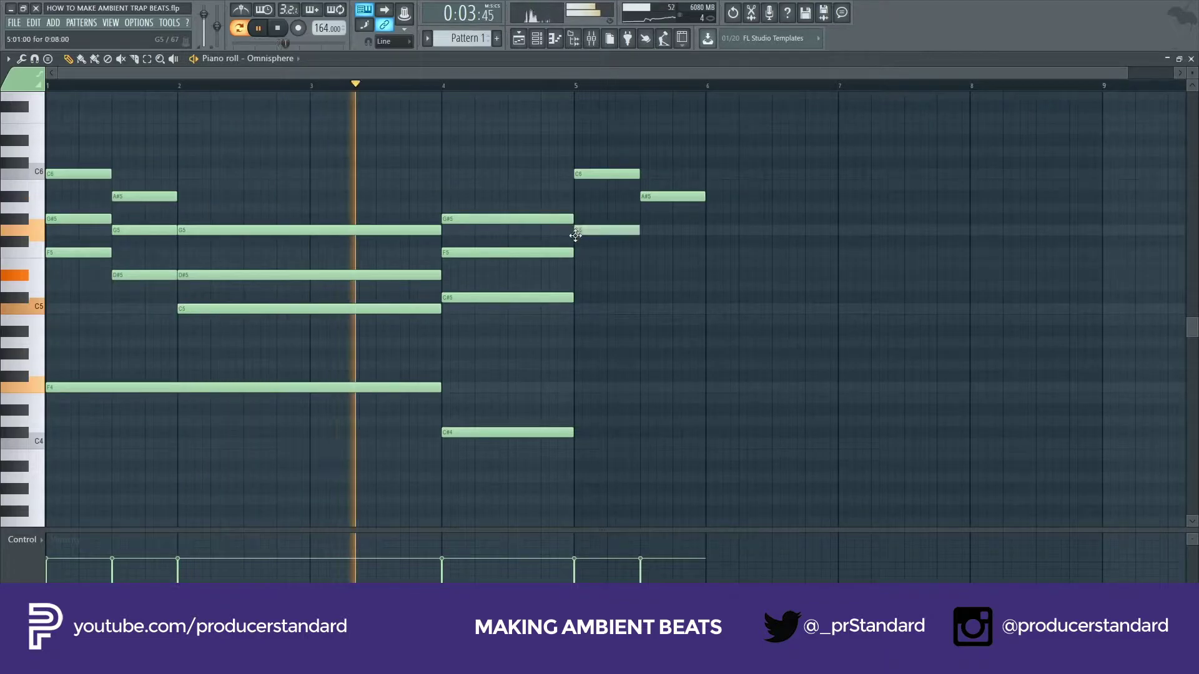
{"action": "left_click_drag", "start_coordinate": [599, 233], "coordinate": [600, 217]}
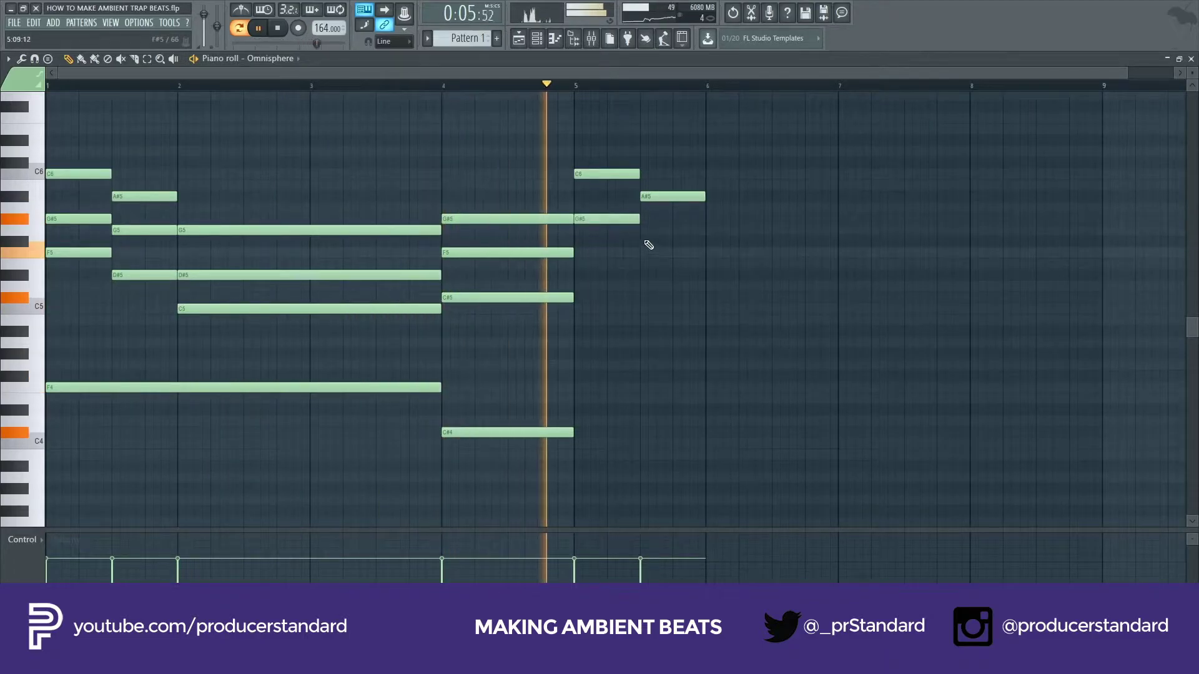
{"action": "left_click", "coordinate": [642, 230]}
{"action": "left_click", "coordinate": [584, 265]}
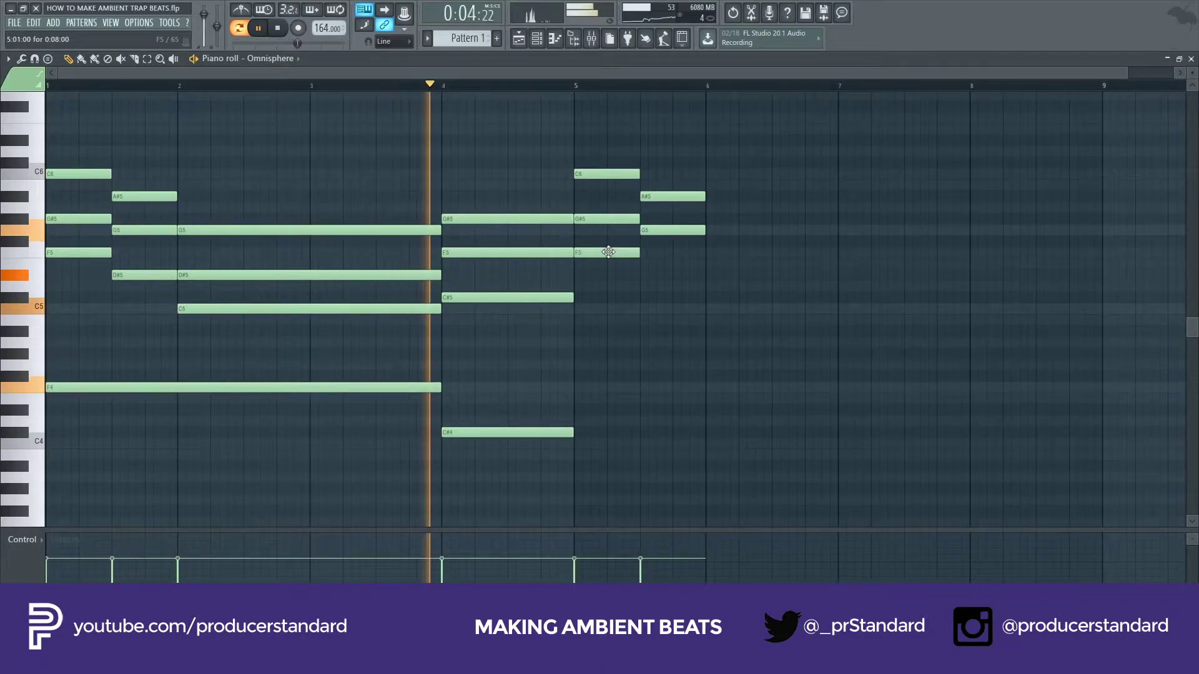
{"action": "left_click", "coordinate": [644, 280]}
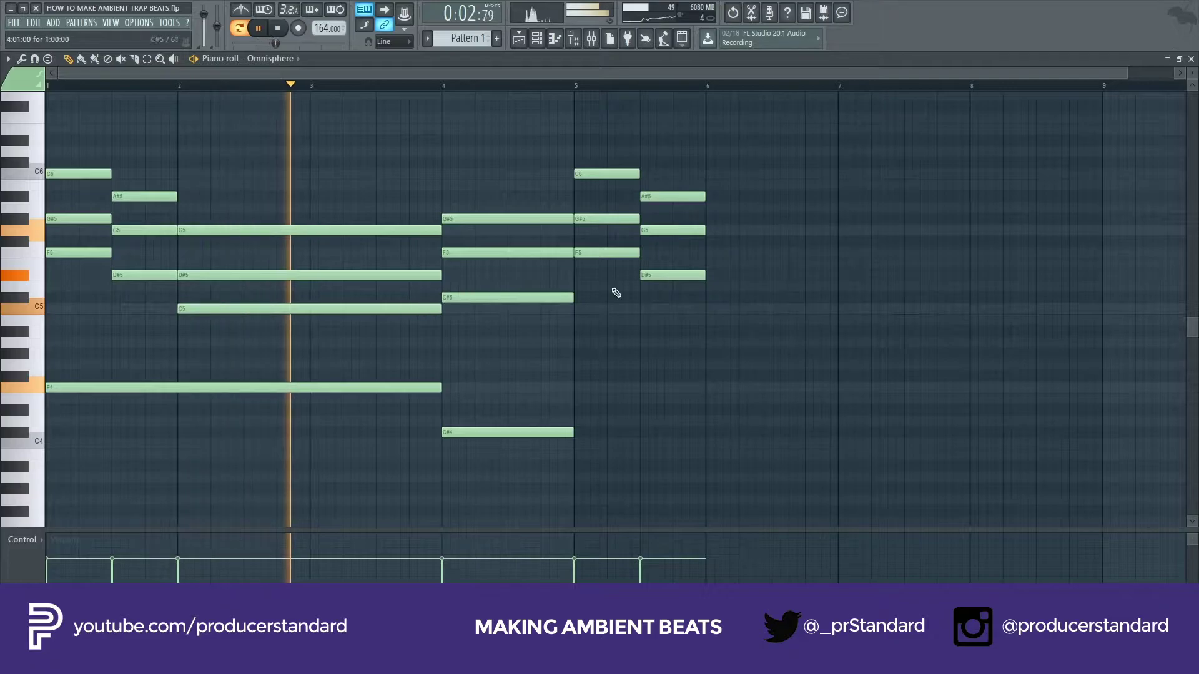
- Place a two-bar note at bar 6 and settle it on G#5, removing the trial A5 and F6 notes
{"action": "left_click", "coordinate": [708, 263]}
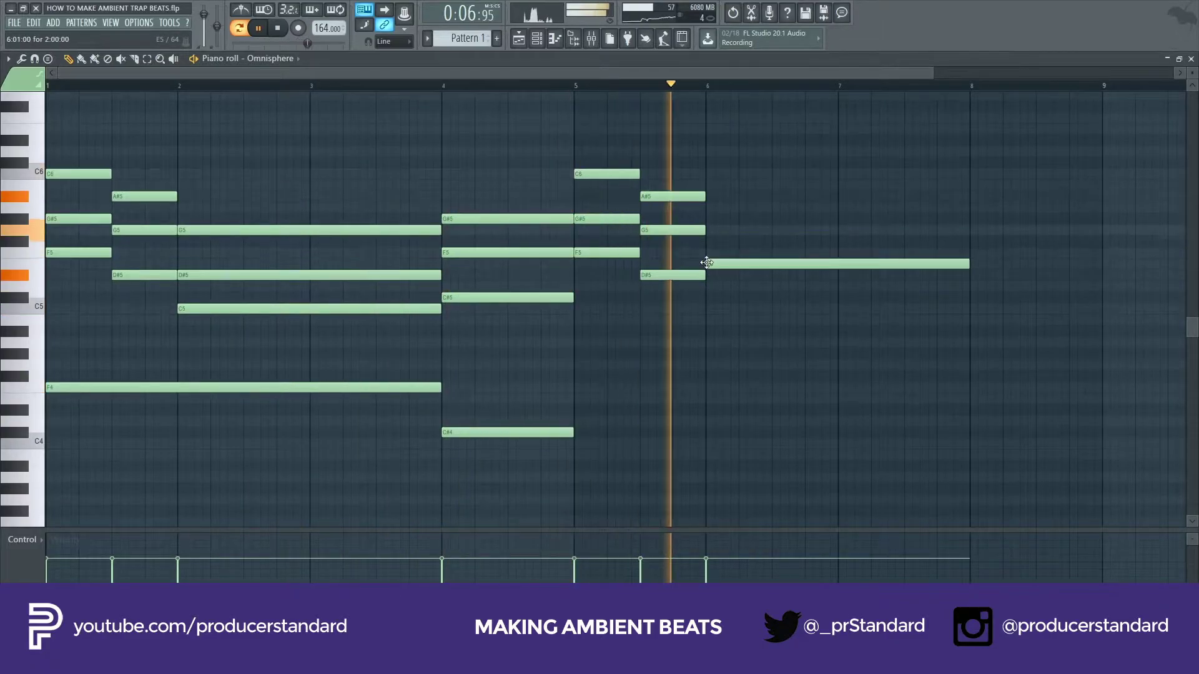
{"action": "left_click", "coordinate": [706, 213]}
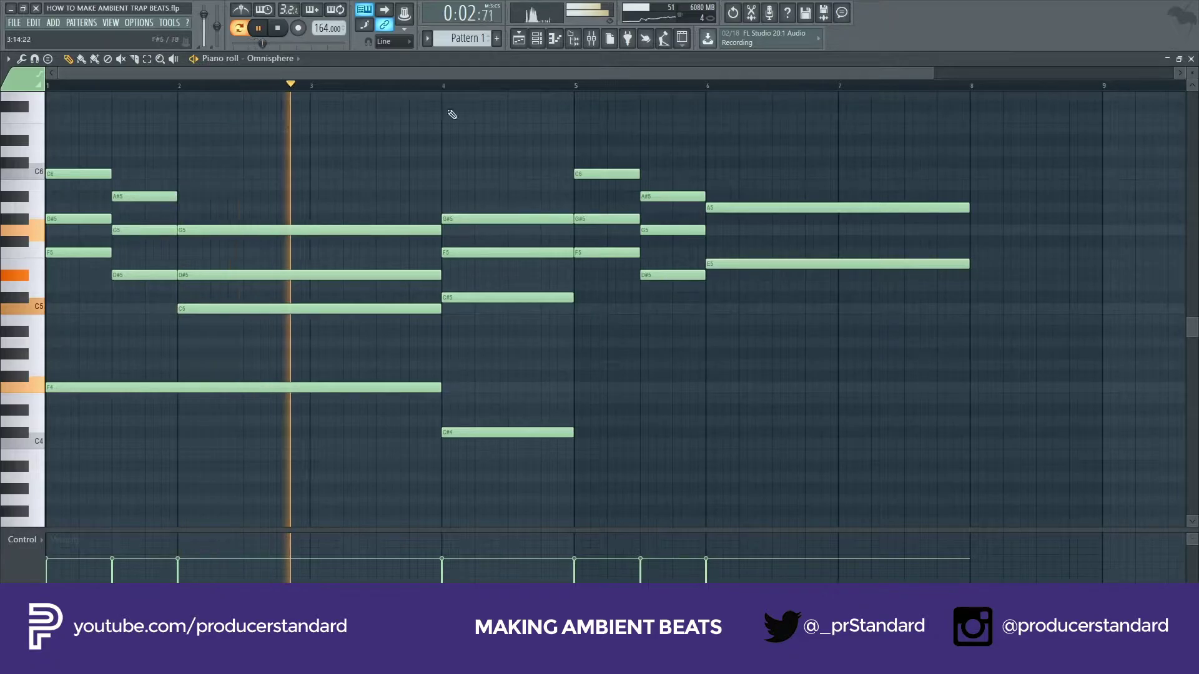
{"action": "left_click", "coordinate": [705, 118]}
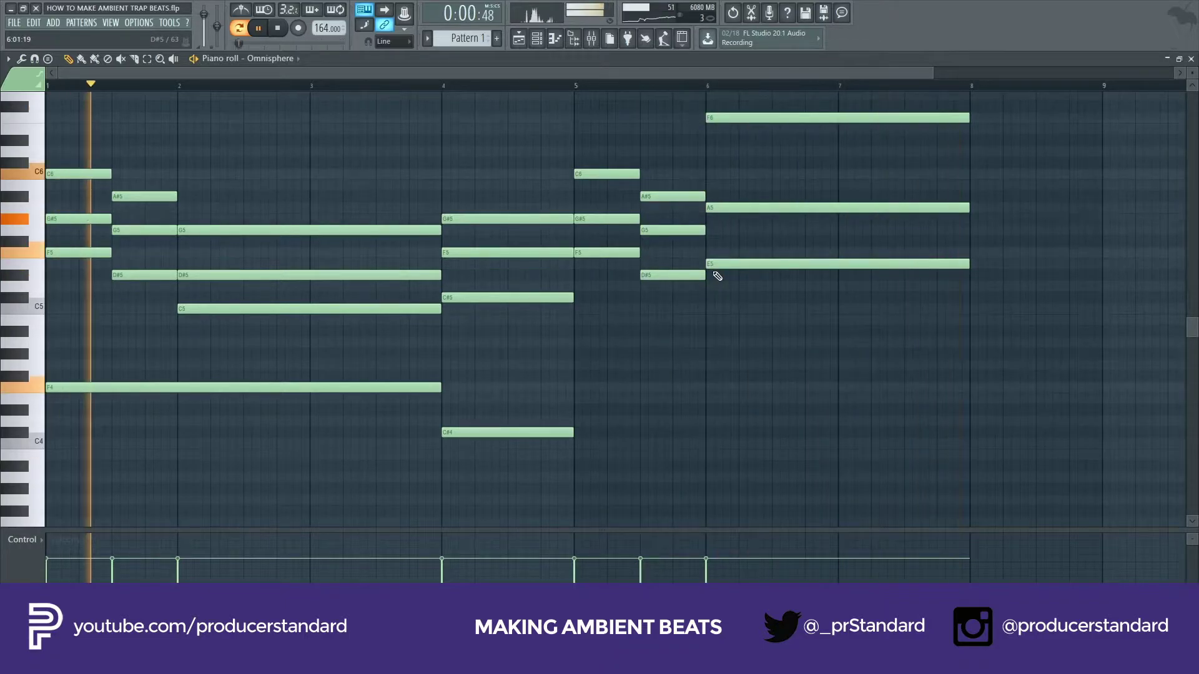
{"action": "right_click", "coordinate": [752, 119]}
{"action": "right_click", "coordinate": [758, 208]}
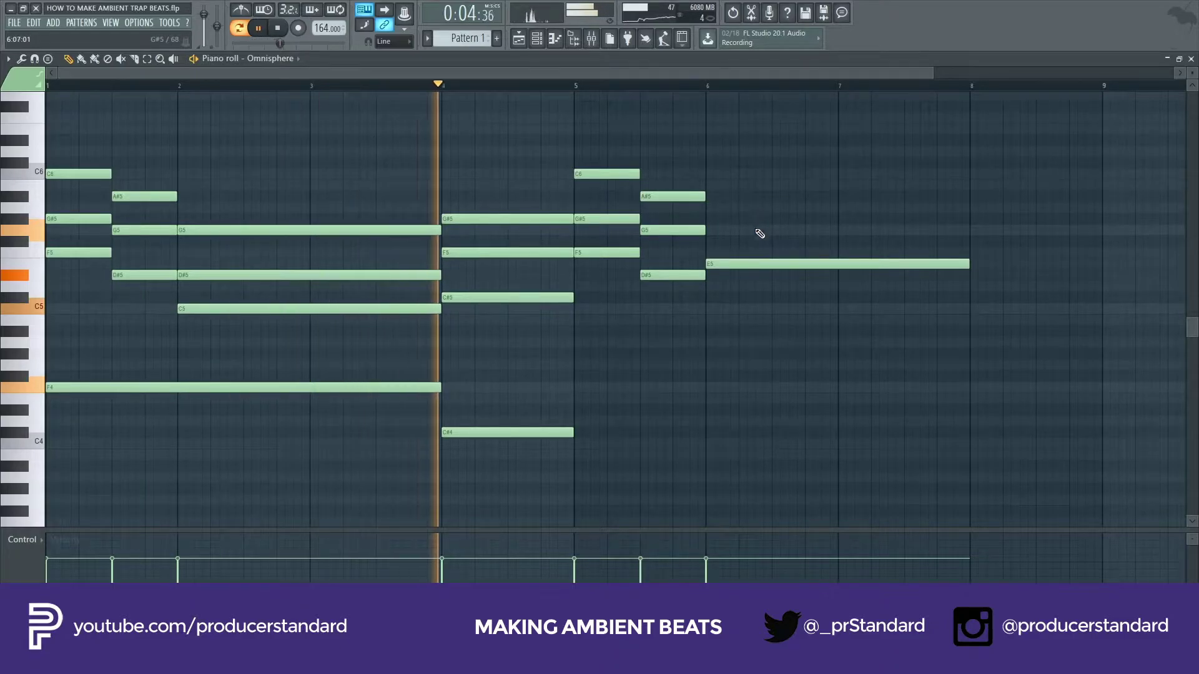
{"action": "left_click_drag", "start_coordinate": [711, 263], "coordinate": [707, 215]}
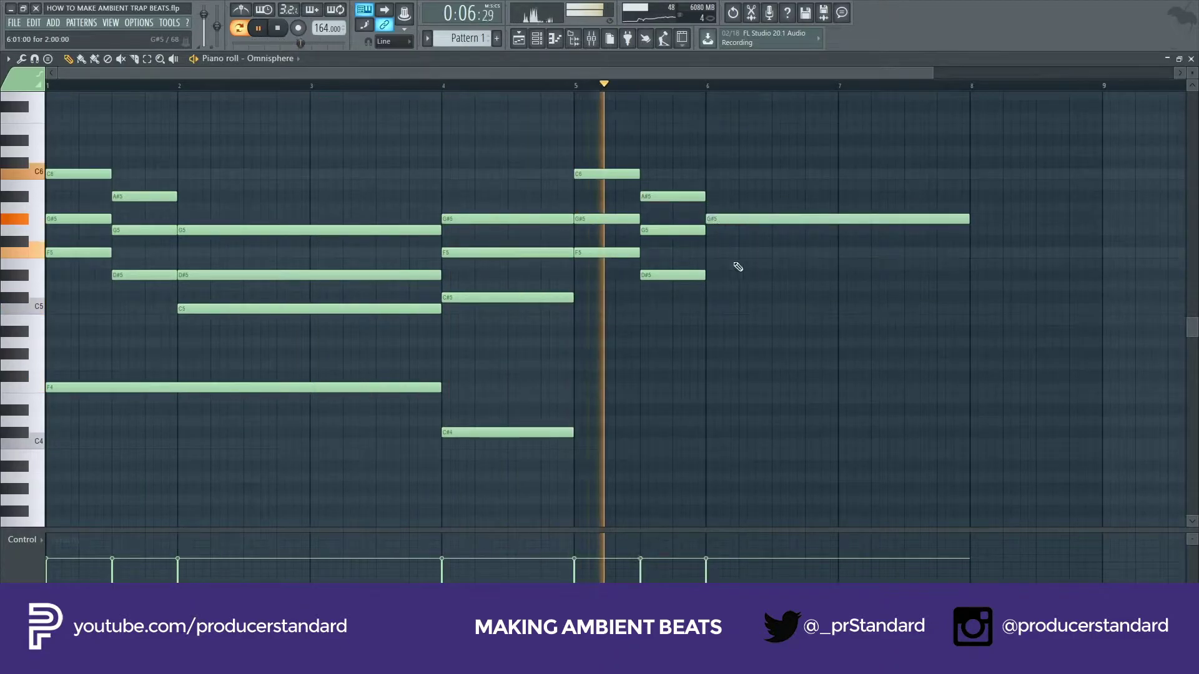
- Add two-bar C6 and F6 notes above the long G#5 at bar 6
{"action": "scroll", "coordinate": [736, 284], "scroll_direction": "up", "scroll_amount": 1}
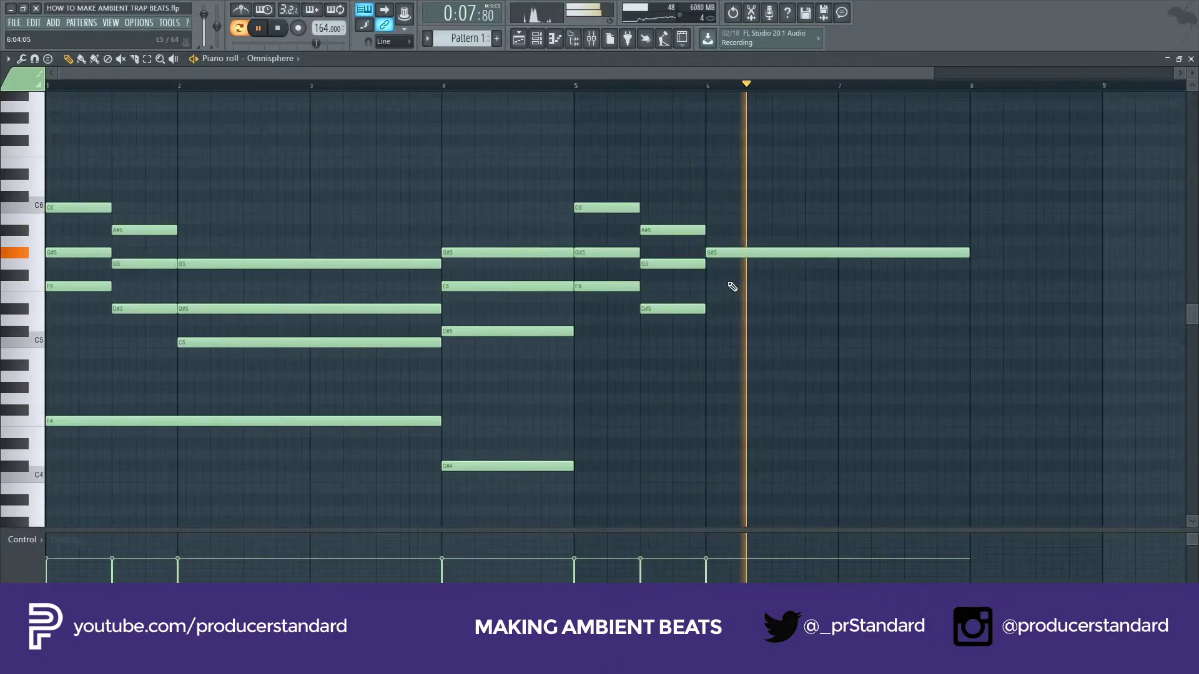
{"action": "left_click", "coordinate": [710, 207]}
{"action": "scroll", "coordinate": [720, 219], "scroll_direction": "up", "scroll_amount": 1}
{"action": "scroll", "coordinate": [717, 209], "scroll_direction": "up", "scroll_amount": 2}
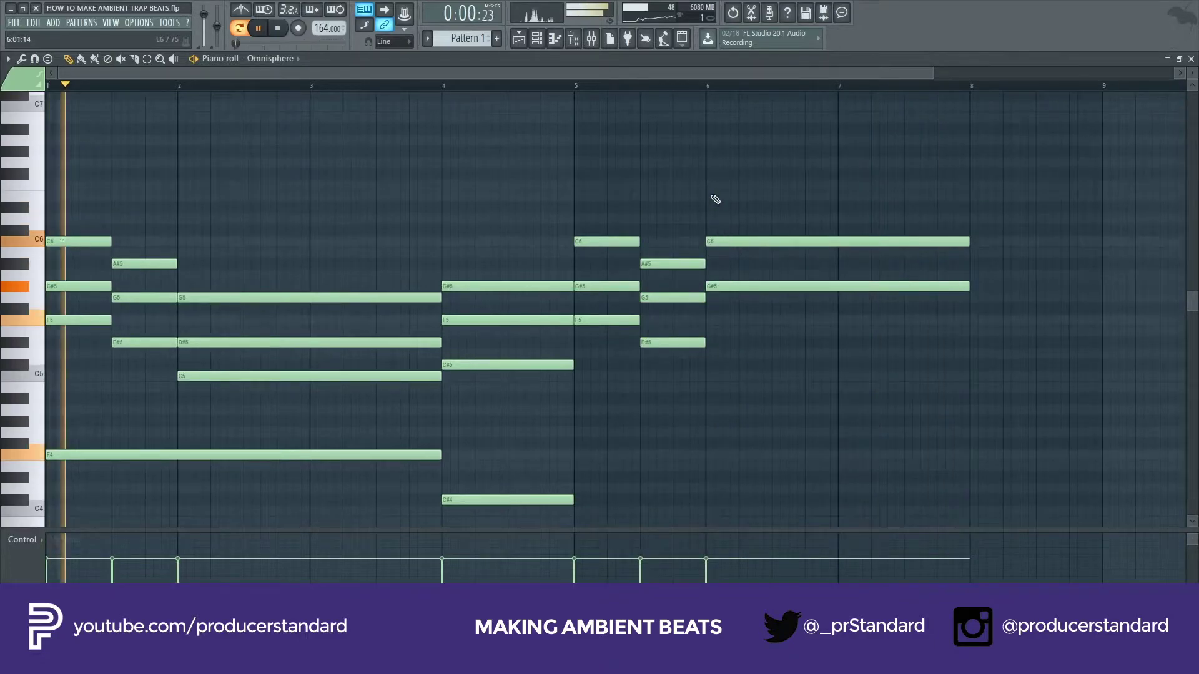
{"action": "left_click", "coordinate": [712, 185]}
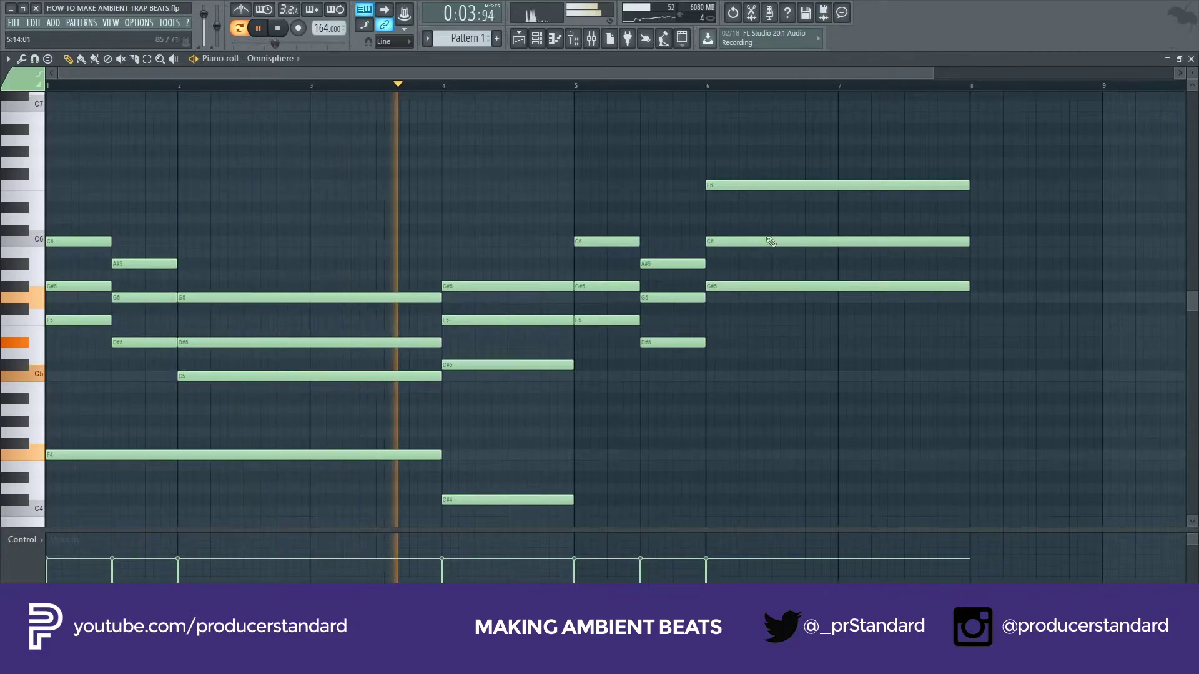
- Add a one-bar chord of D#6, C6 and G#5 at bar 8
{"action": "left_click", "coordinate": [972, 207]}
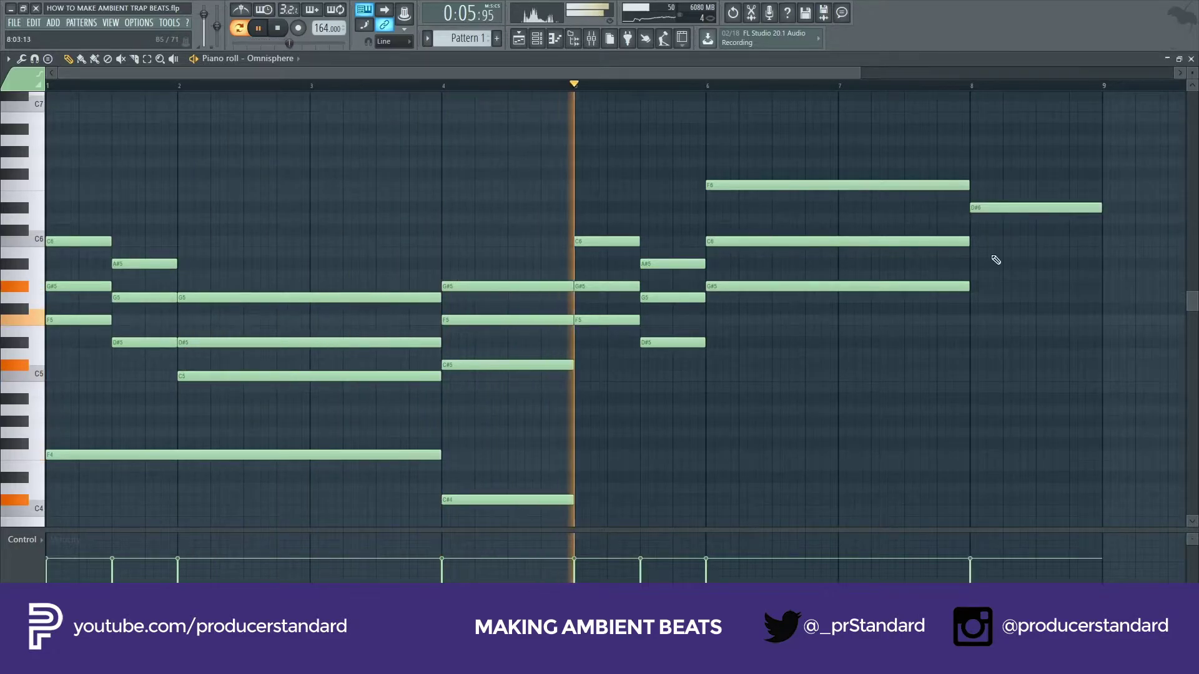
{"action": "left_click", "coordinate": [974, 241]}
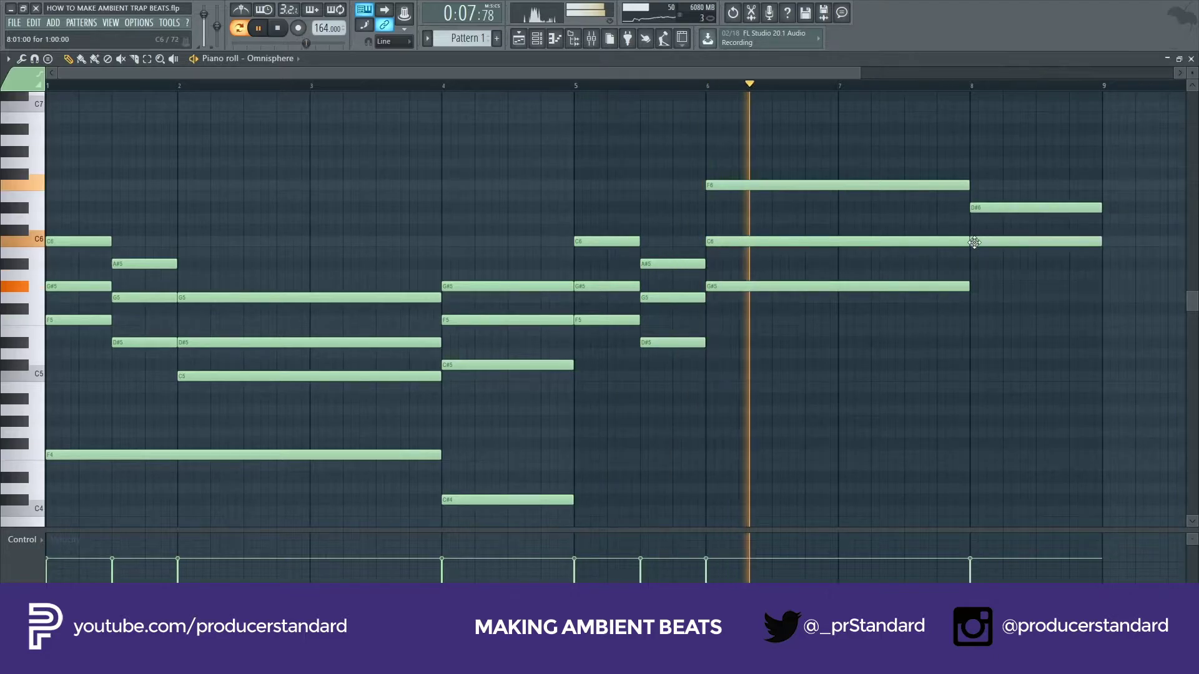
{"action": "left_click", "coordinate": [972, 287]}
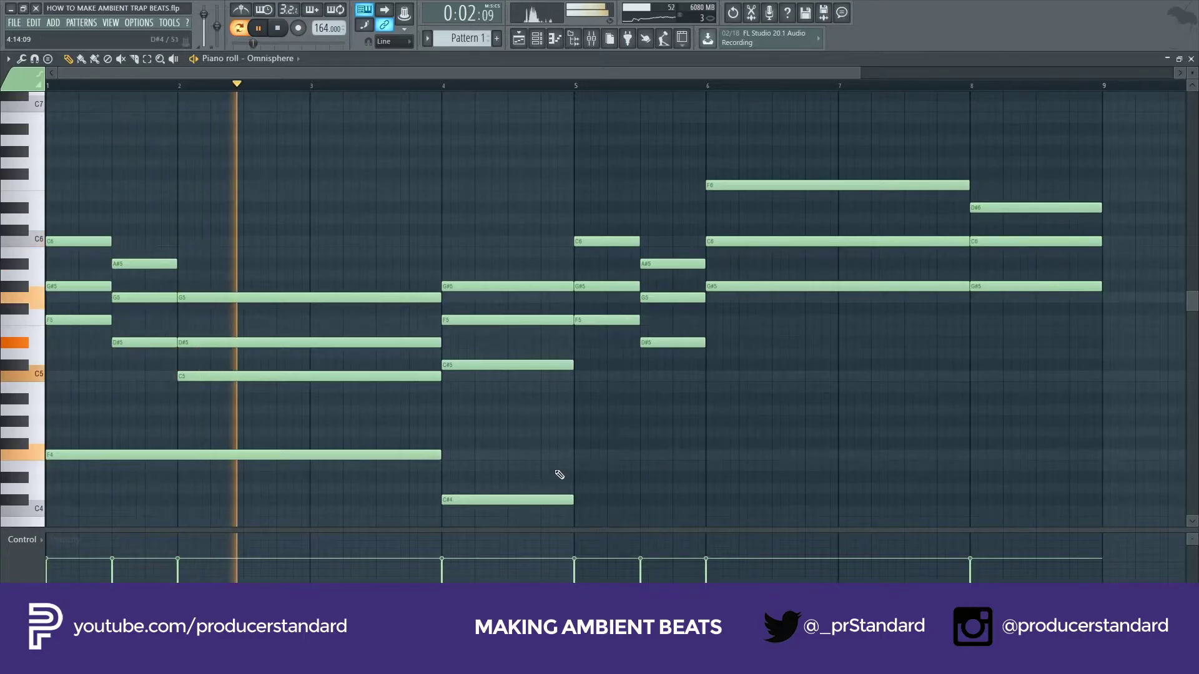
- Extend the bass line with a three-bar F4 from bar 5, a one-bar D#4 at bar 7 and a one-bar F4 at bar 8
{"action": "left_click", "coordinate": [580, 460]}
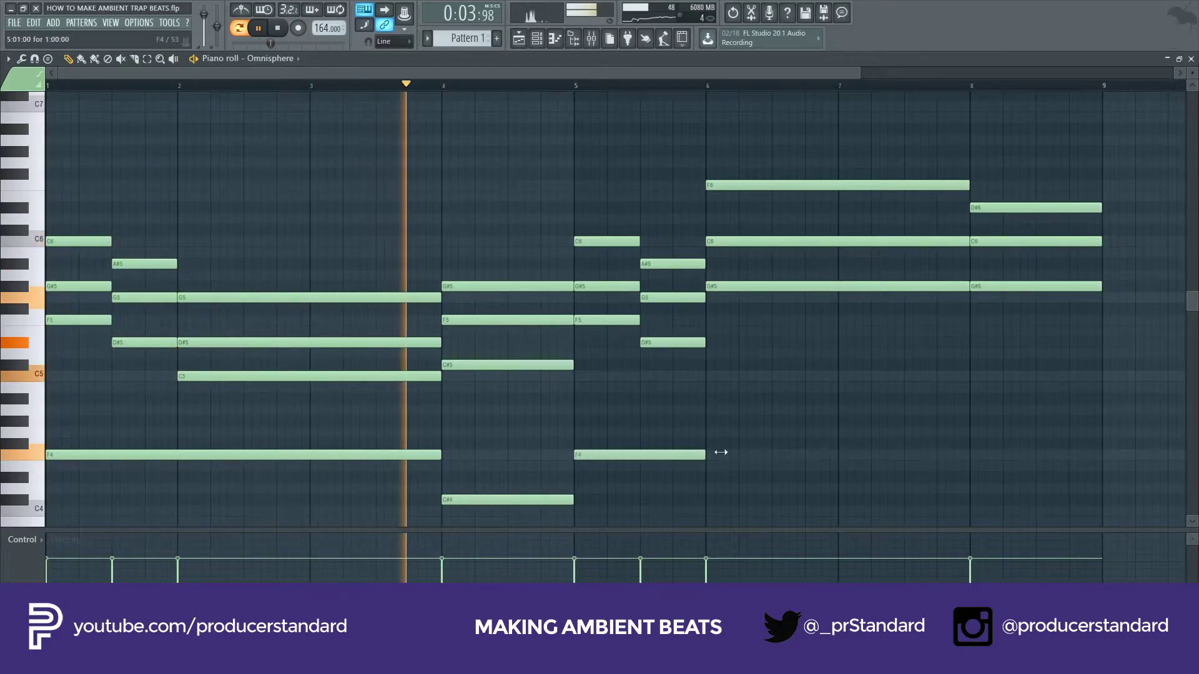
{"action": "left_click_drag", "start_coordinate": [705, 458], "coordinate": [971, 456]}
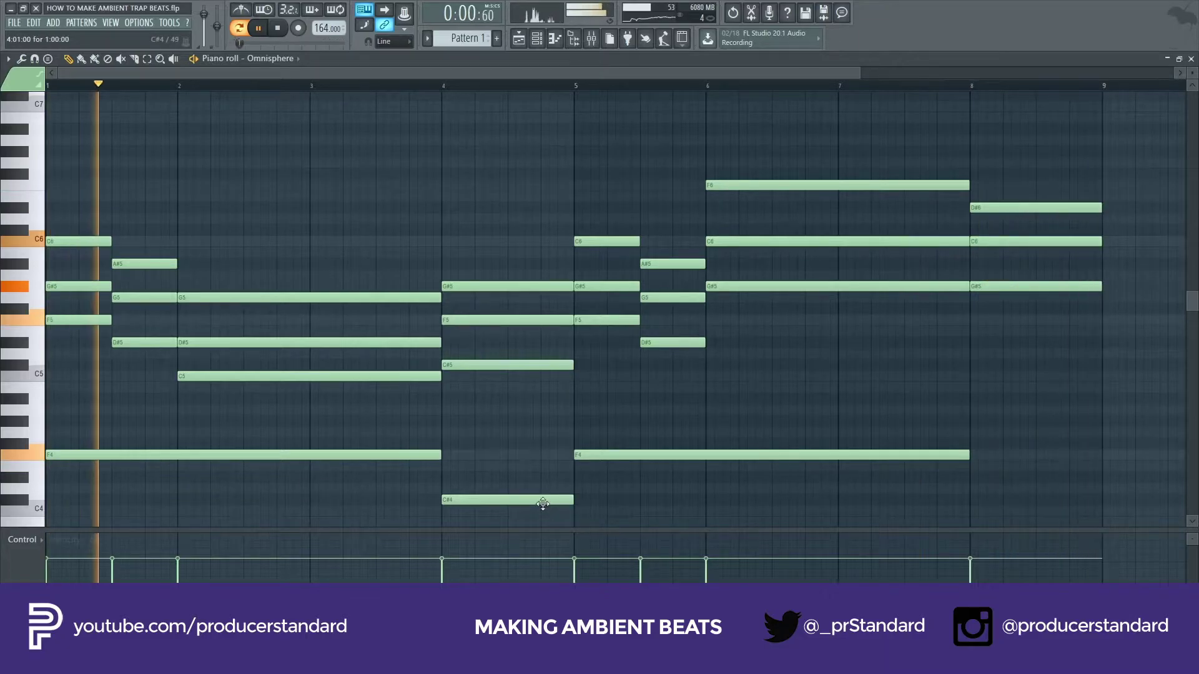
{"action": "left_click", "coordinate": [844, 499]}
{"action": "left_click_drag", "start_coordinate": [851, 499], "coordinate": [853, 476]}
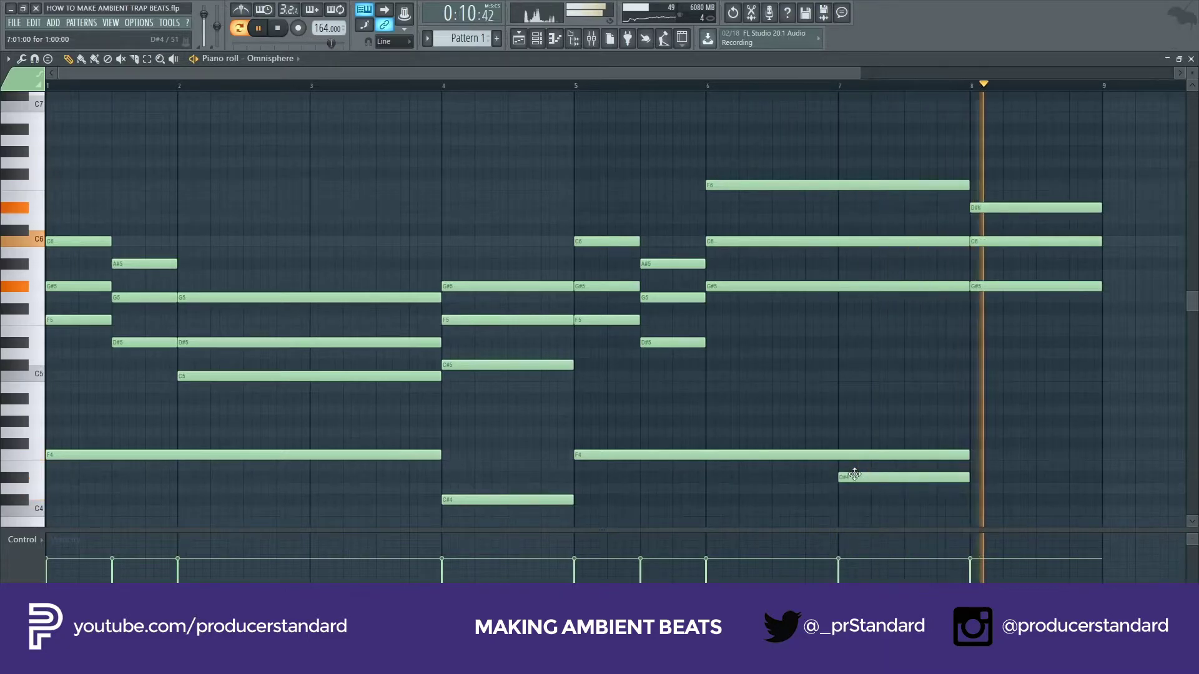
{"action": "left_click", "coordinate": [974, 456]}
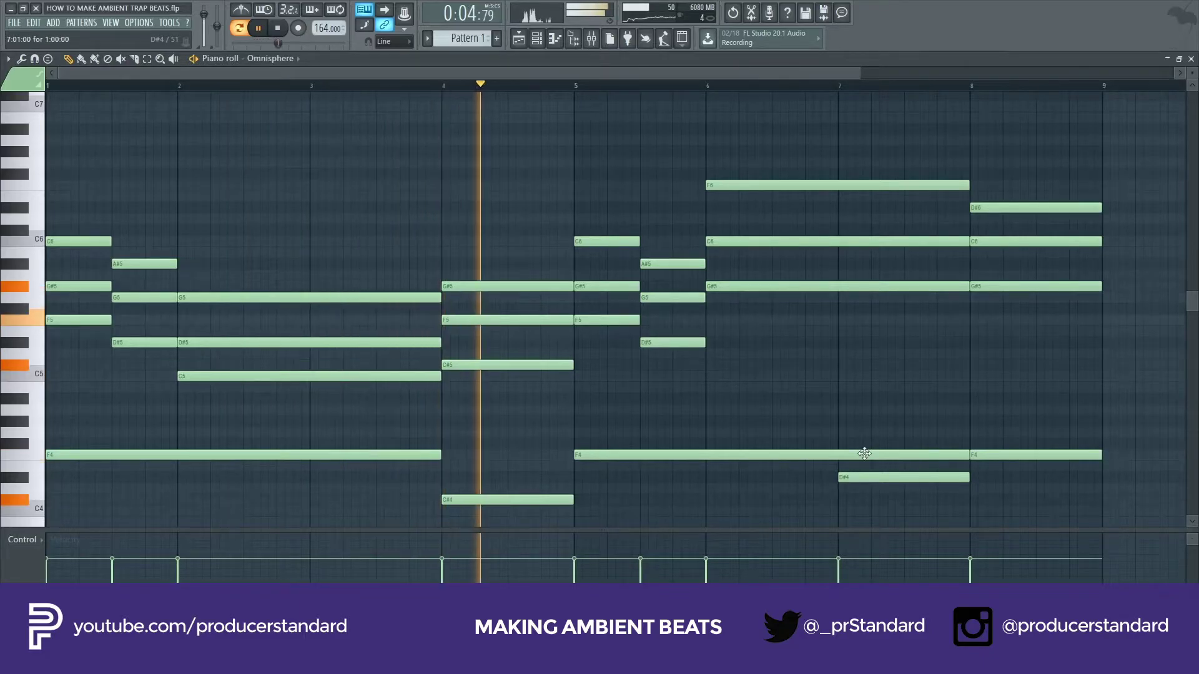
{"action": "left_click_drag", "start_coordinate": [858, 74], "coordinate": [952, 73]}
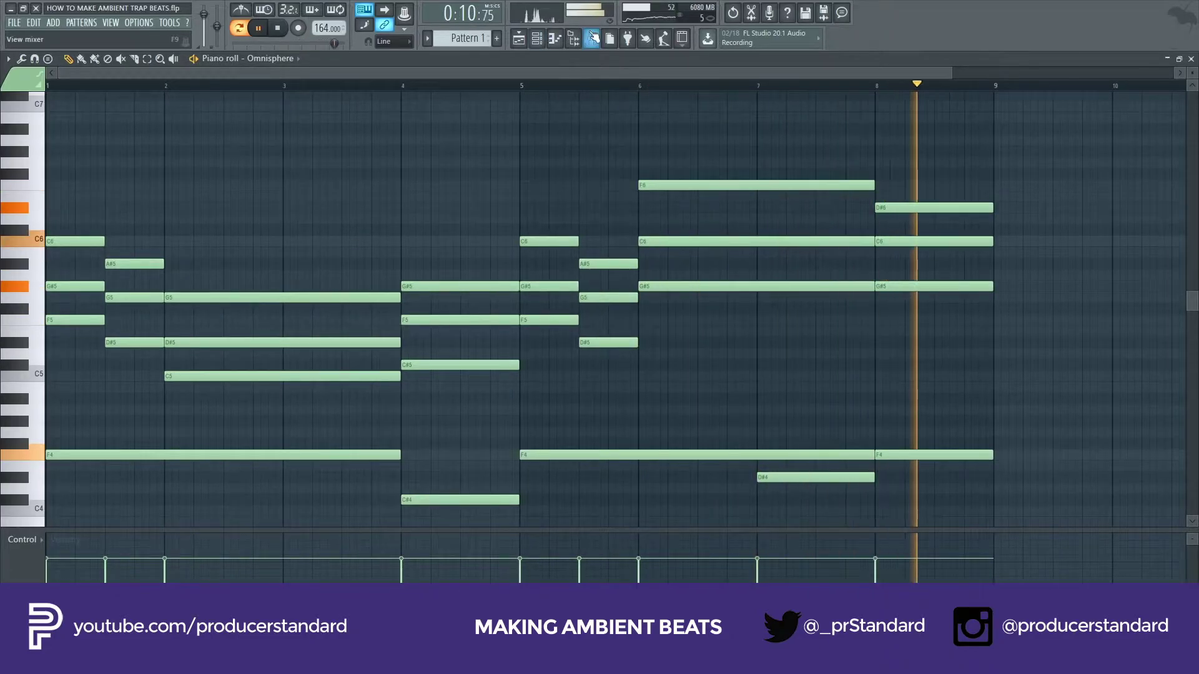
- Load the HalfTime effect in the first slot of the Omnisphere mixer track, then close its window
{"action": "left_click", "coordinate": [592, 38]}
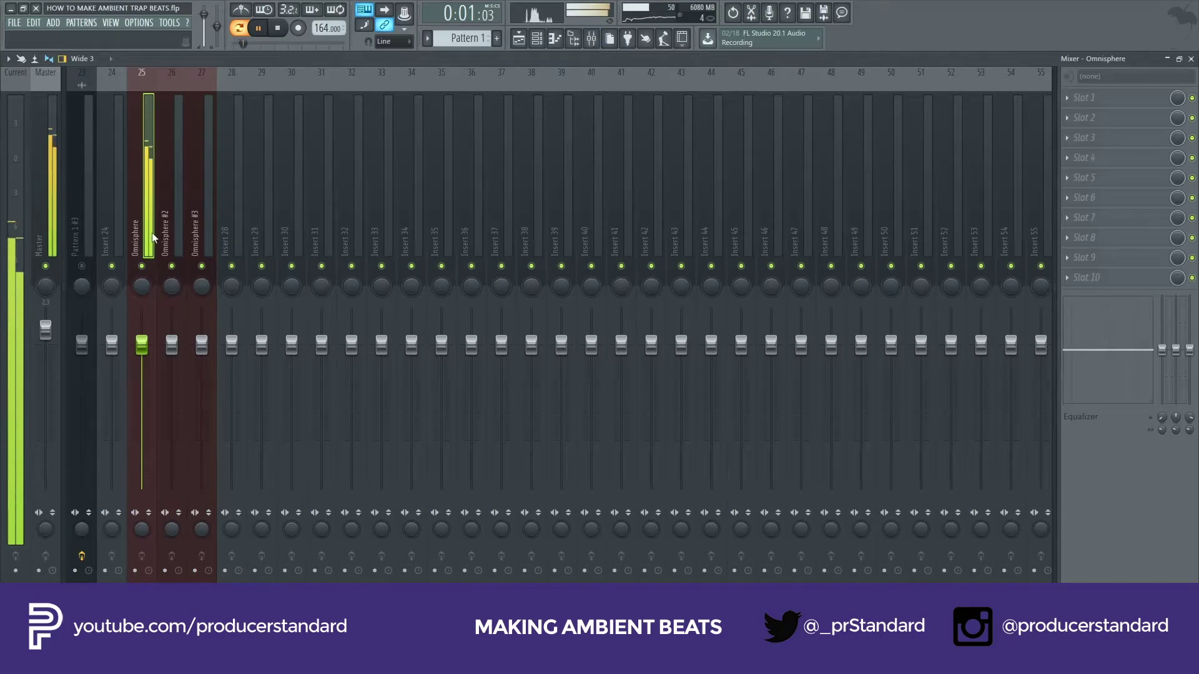
{"action": "scroll", "coordinate": [159, 137], "scroll_direction": "up", "scroll_amount": 3}
{"action": "scroll", "coordinate": [159, 137], "scroll_direction": "down", "scroll_amount": 6}
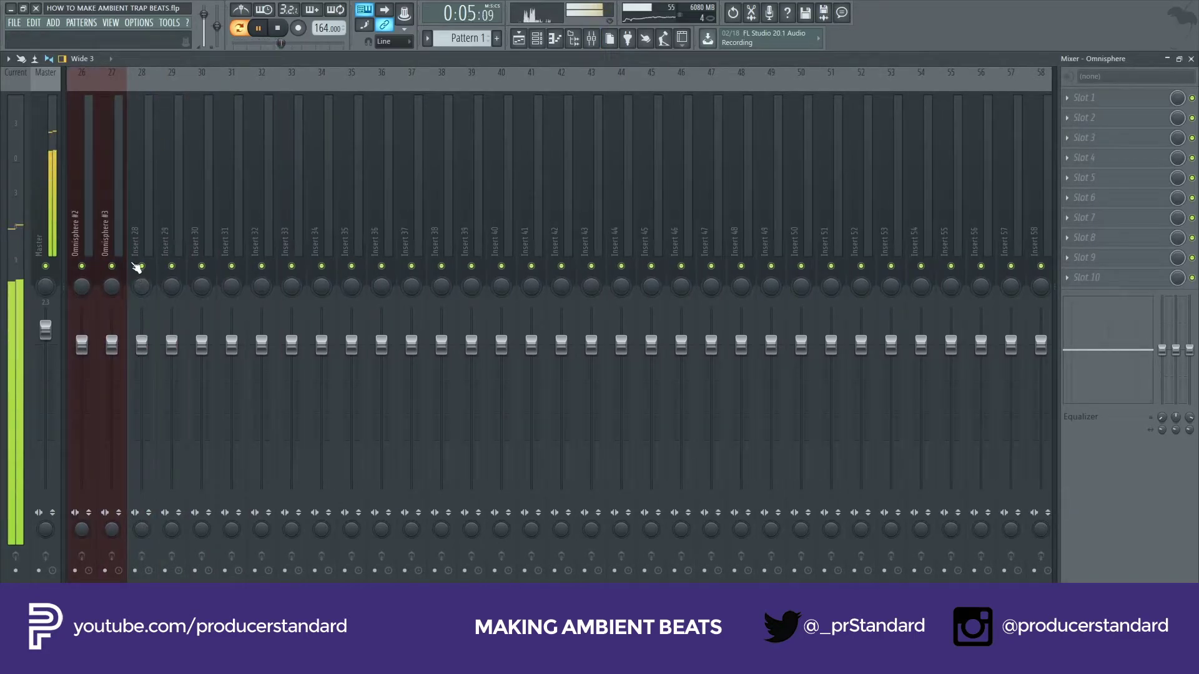
{"action": "scroll", "coordinate": [125, 231], "scroll_direction": "up", "scroll_amount": 3}
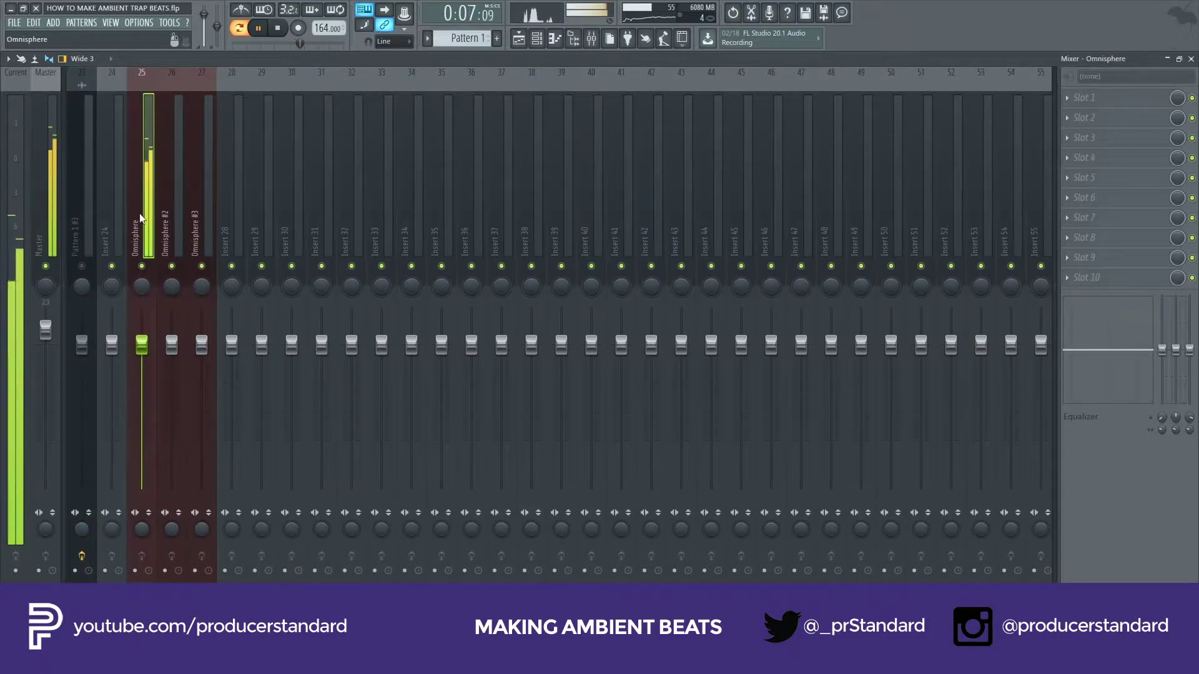
{"action": "left_click", "coordinate": [1090, 100]}
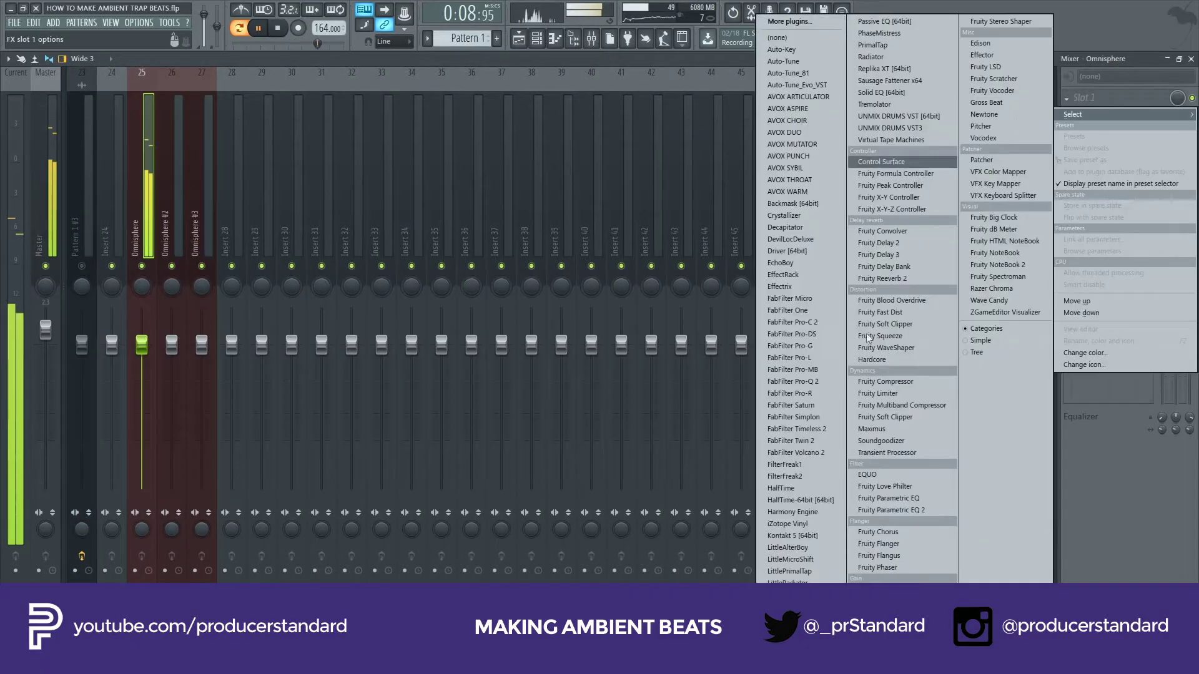
{"action": "left_click", "coordinate": [809, 488]}
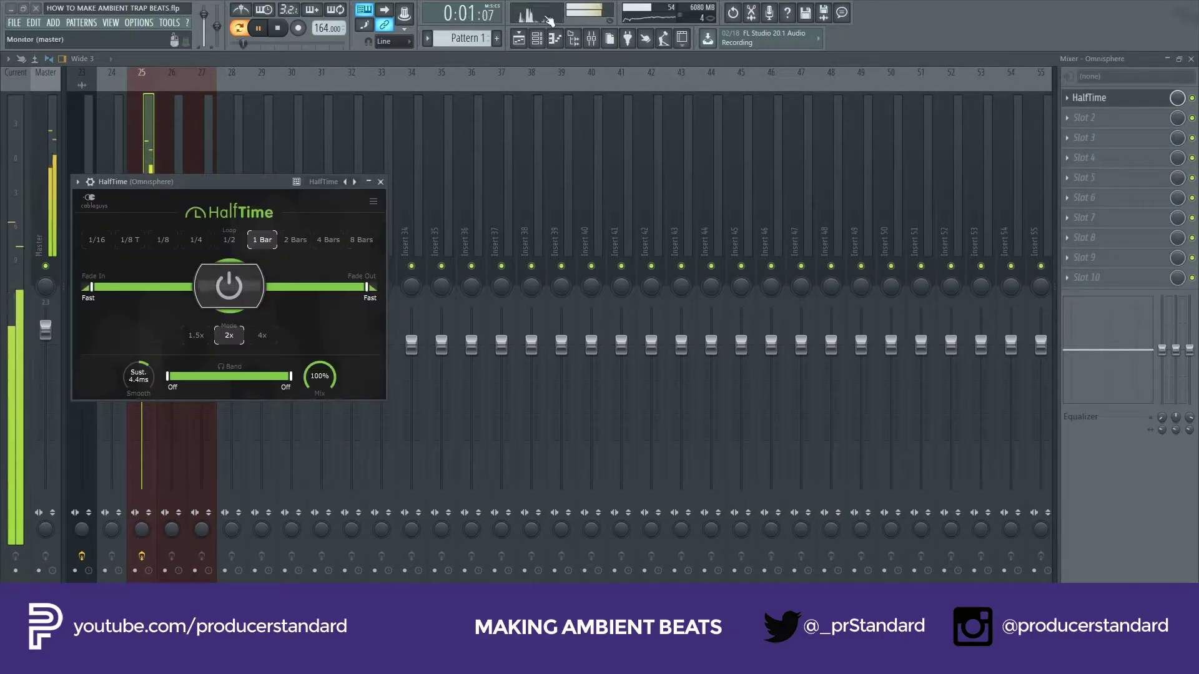
{"action": "left_click", "coordinate": [381, 182]}
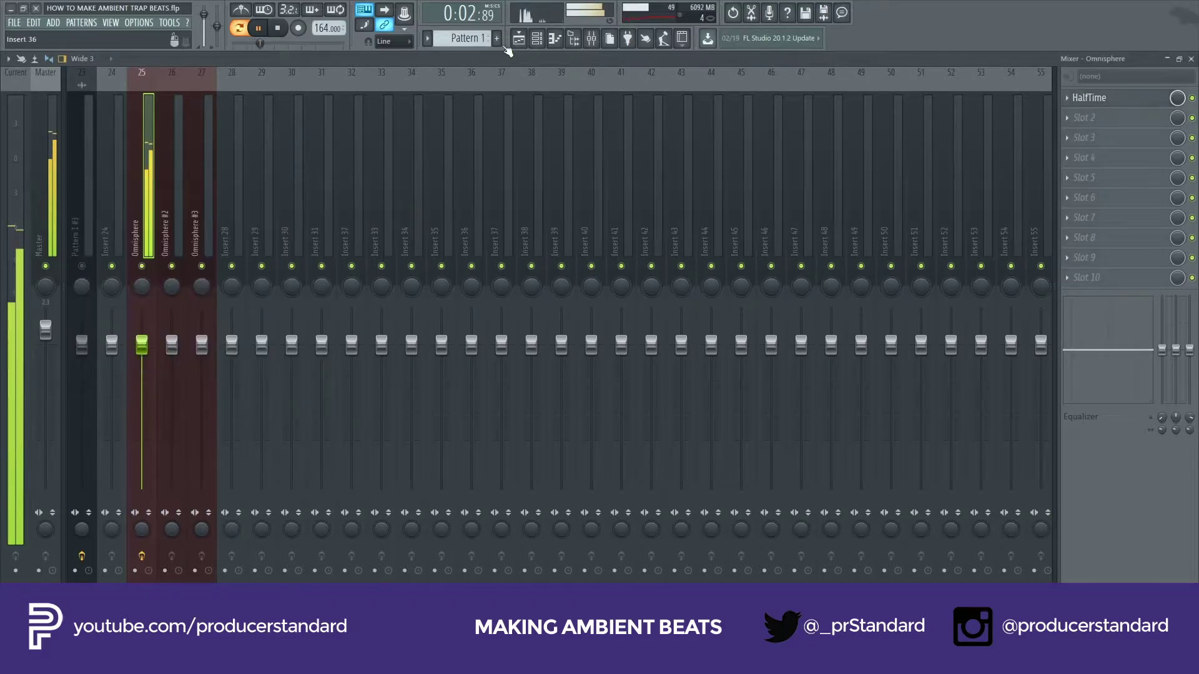
- Bring up the channel rack and examine the patch settings of the Omnisphere #2 instrument
{"action": "left_click", "coordinate": [519, 39]}
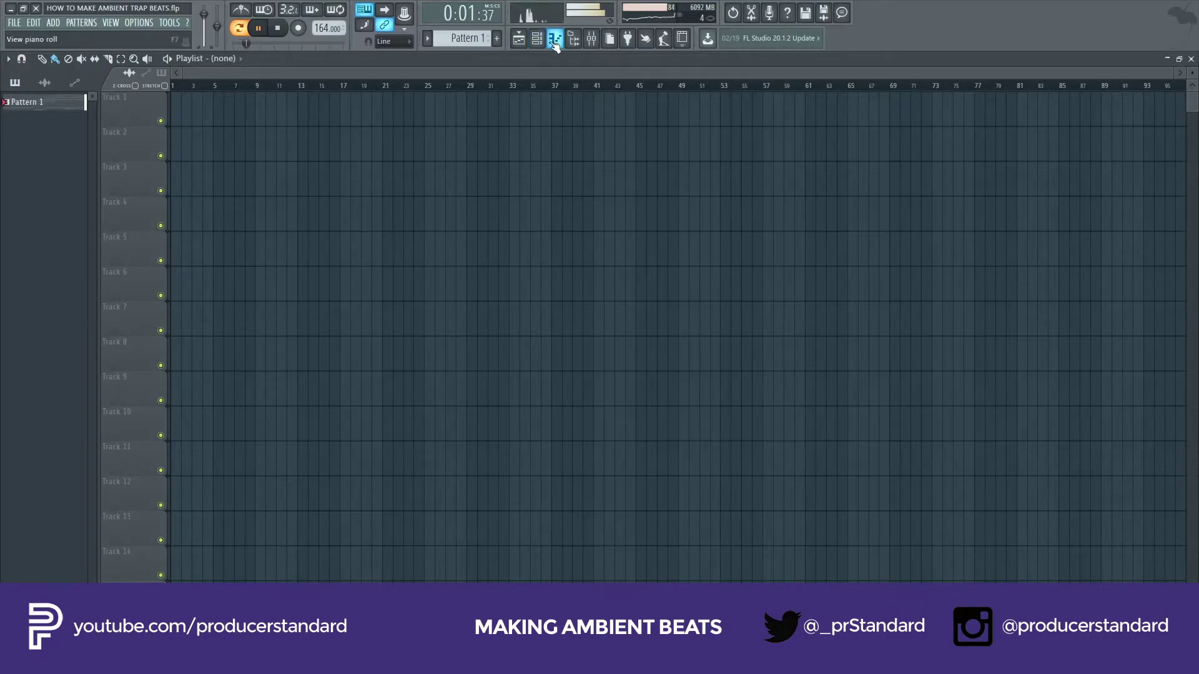
{"action": "left_click", "coordinate": [554, 39]}
{"action": "left_click", "coordinate": [536, 38]}
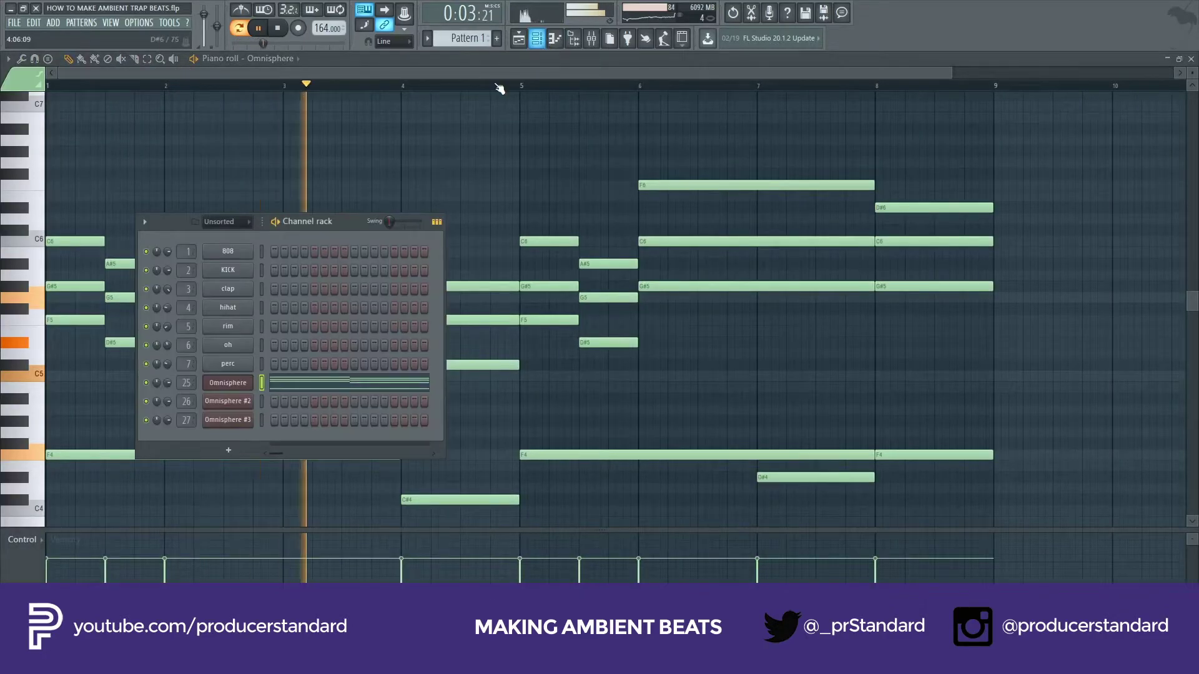
{"action": "left_click", "coordinate": [526, 42]}
{"action": "left_click", "coordinate": [537, 38]}
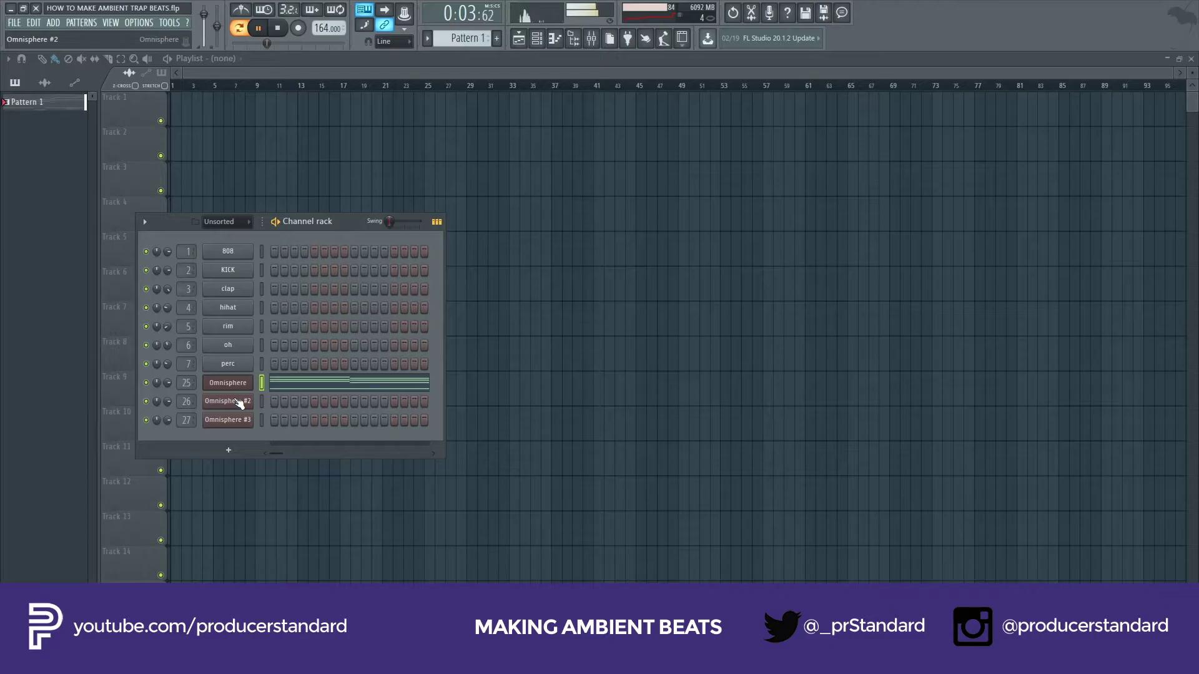
{"action": "right_click", "coordinate": [237, 402]}
{"action": "left_click", "coordinate": [238, 407]}
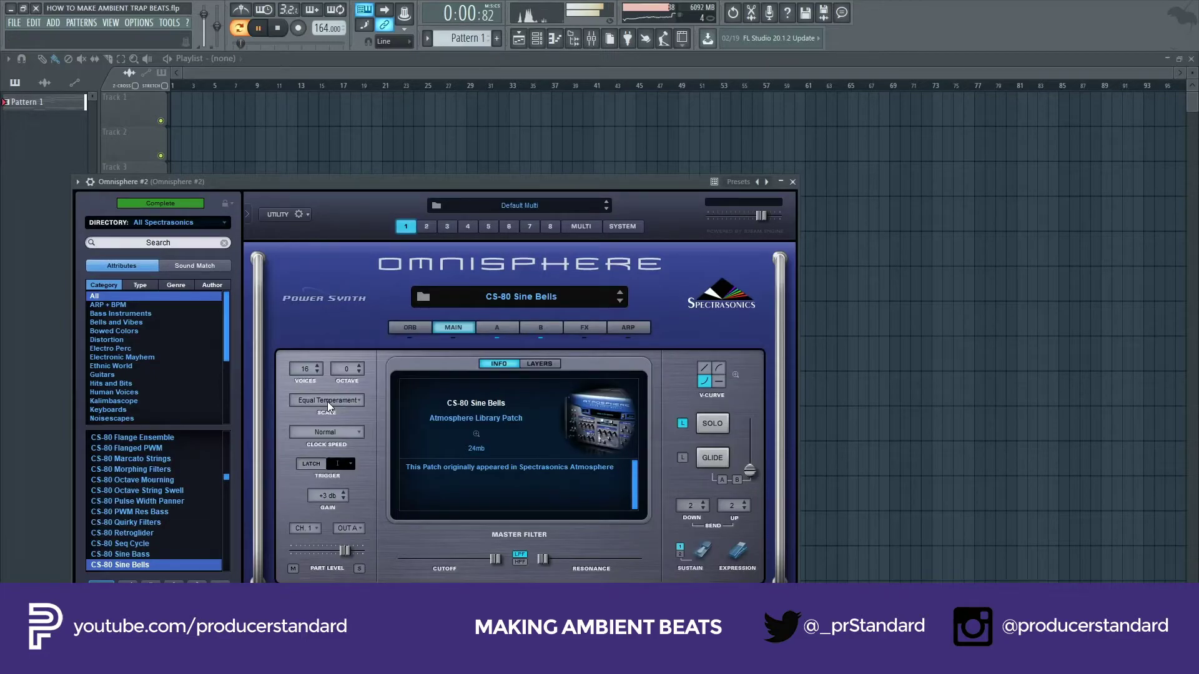
{"action": "left_click", "coordinate": [793, 181]}
- Copy the Omnisphere channel's notes into Omnisphere #2 and load HalfTime in the first slot of the Omnisphere #2 mixer track
{"action": "right_click", "coordinate": [254, 401]}
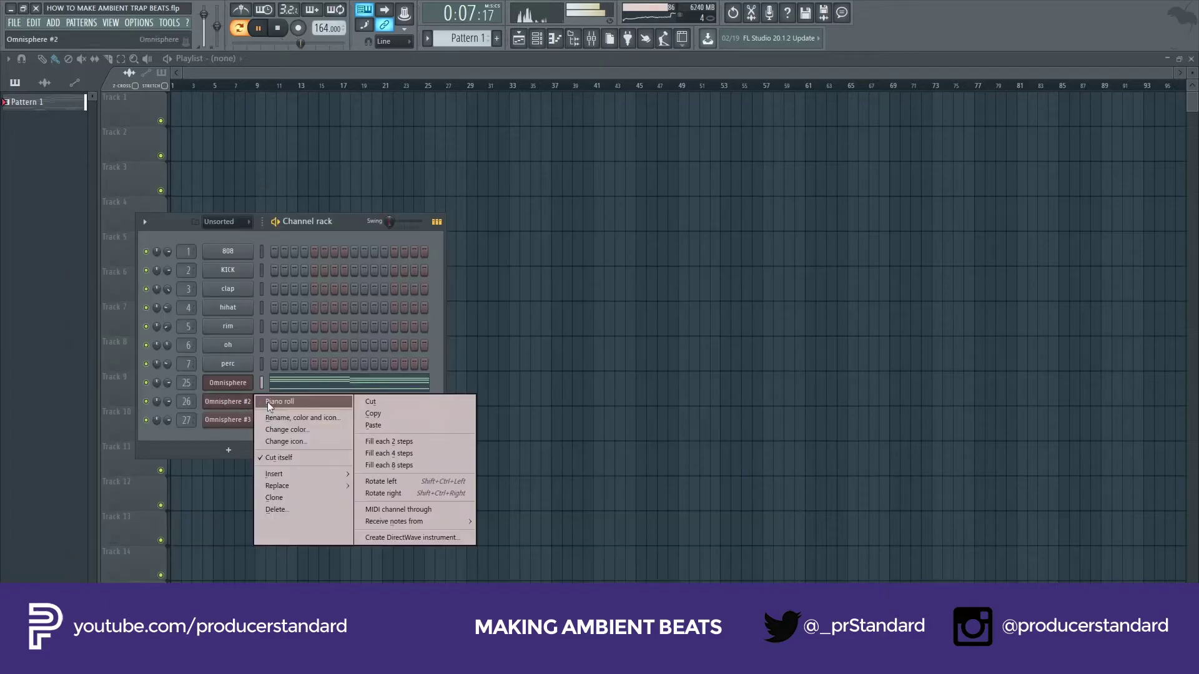
{"action": "left_click", "coordinate": [270, 404]}
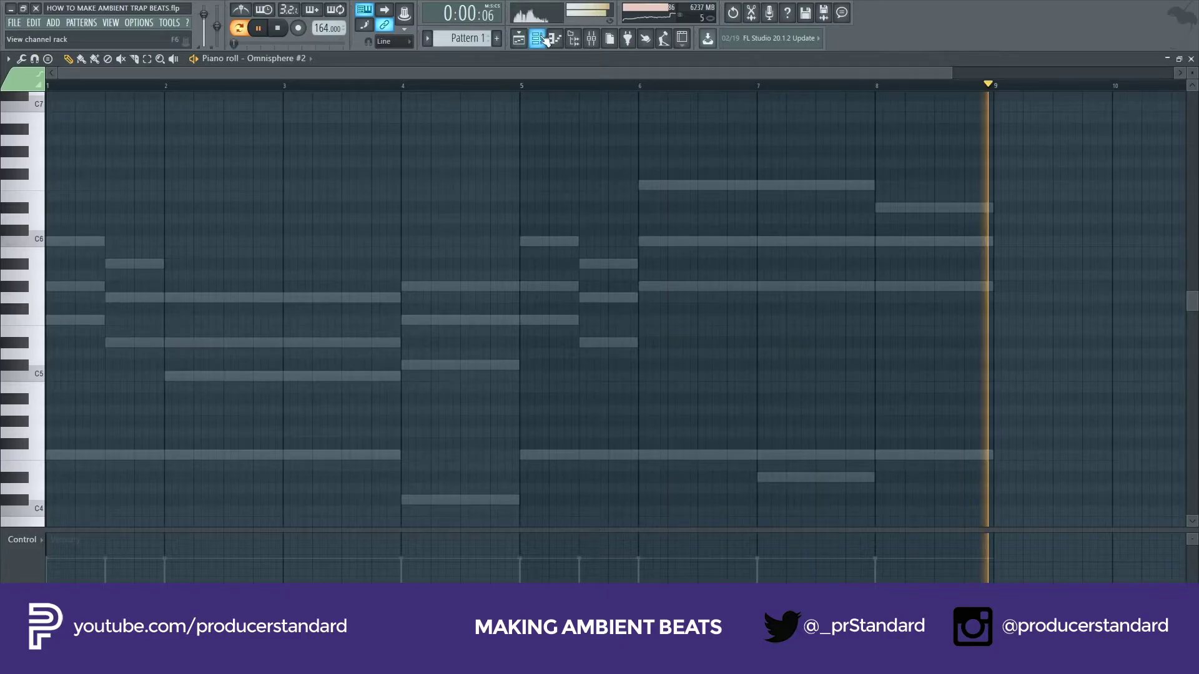
{"action": "key", "text": "F6"}
{"action": "right_click", "coordinate": [251, 383]}
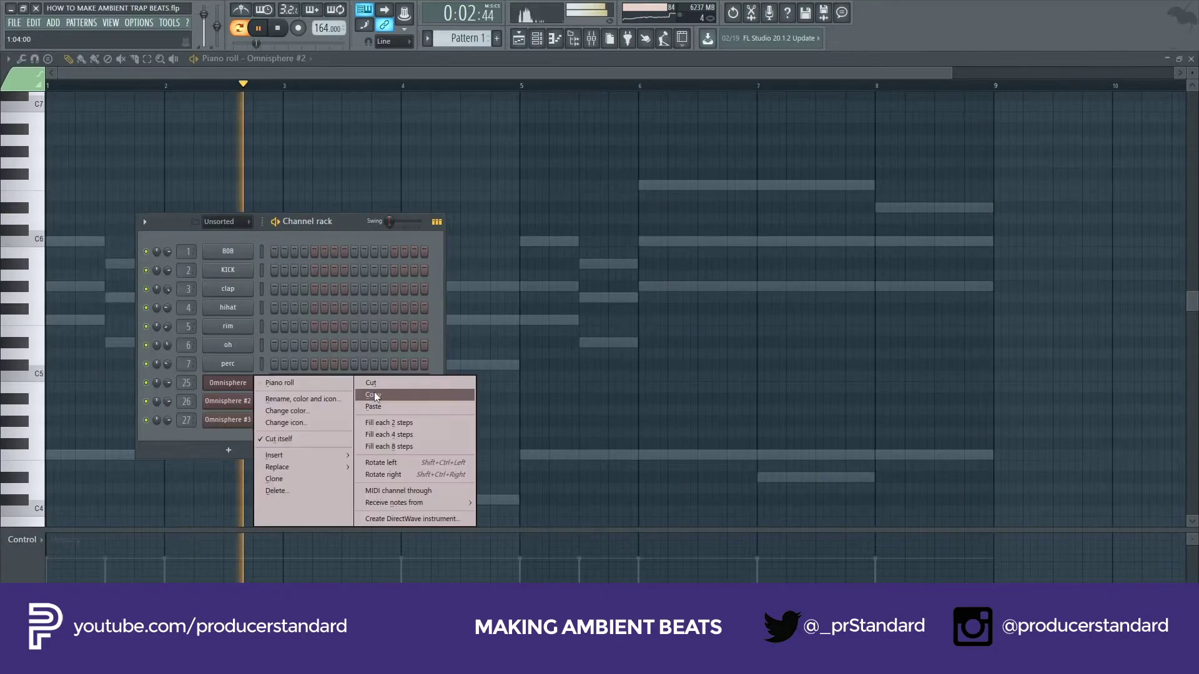
{"action": "left_click", "coordinate": [374, 395]}
{"action": "right_click", "coordinate": [237, 401]}
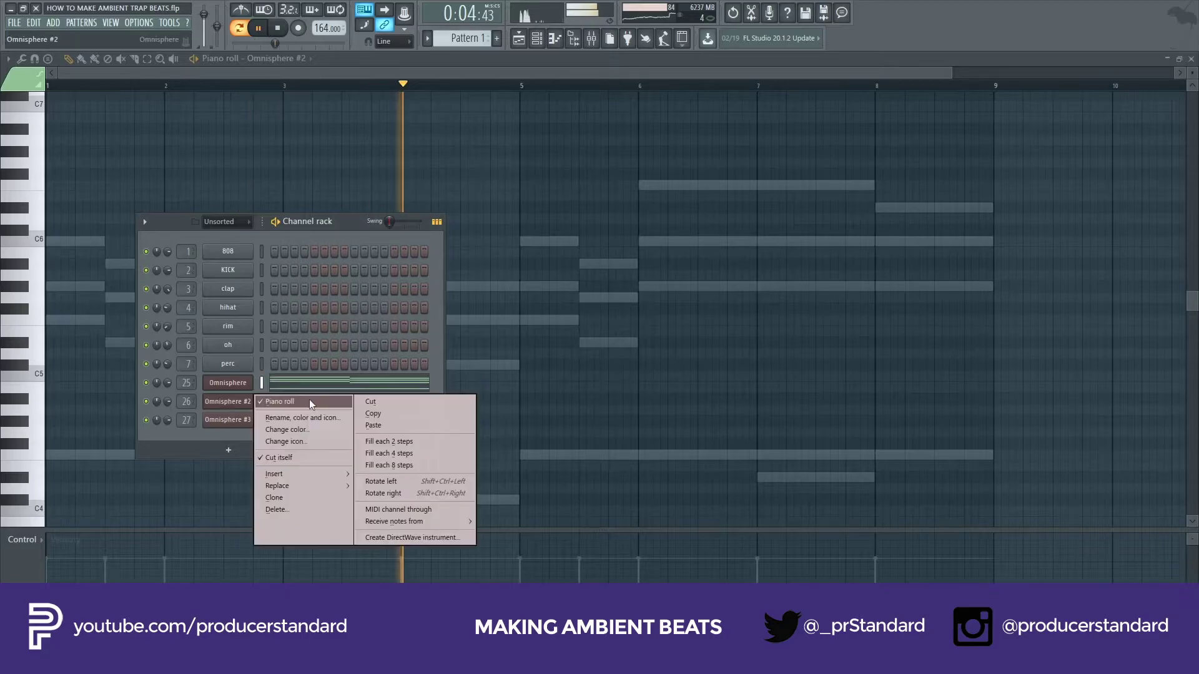
{"action": "left_click", "coordinate": [374, 426]}
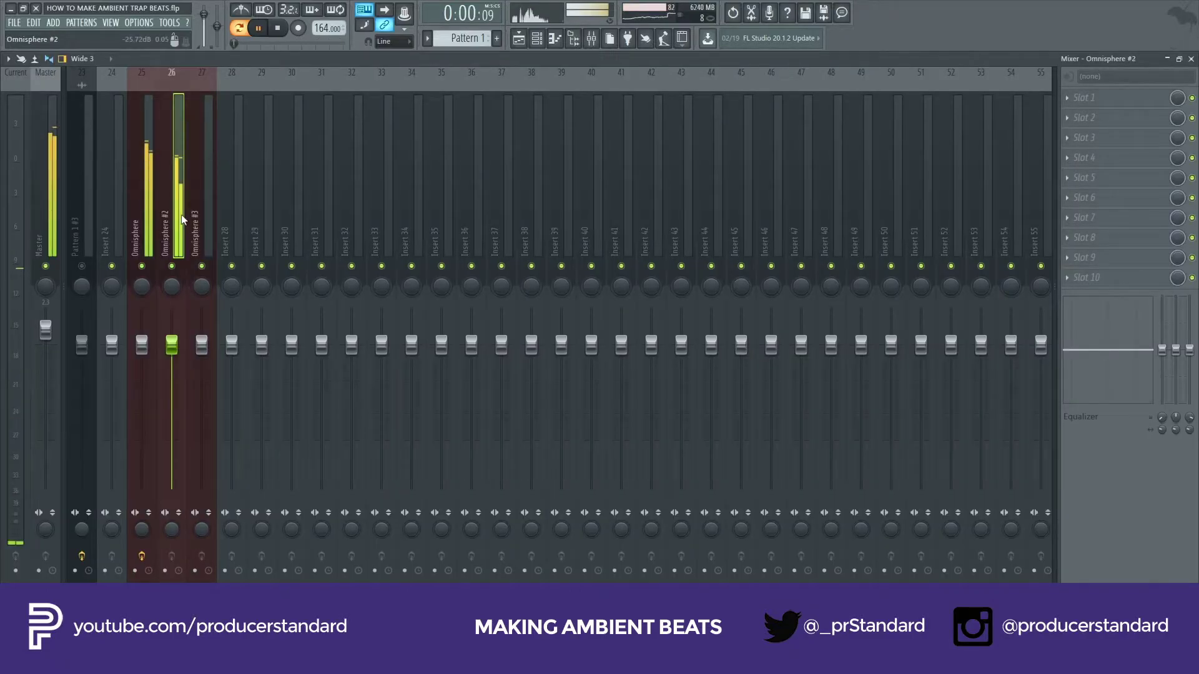
{"action": "left_click", "coordinate": [1084, 97]}
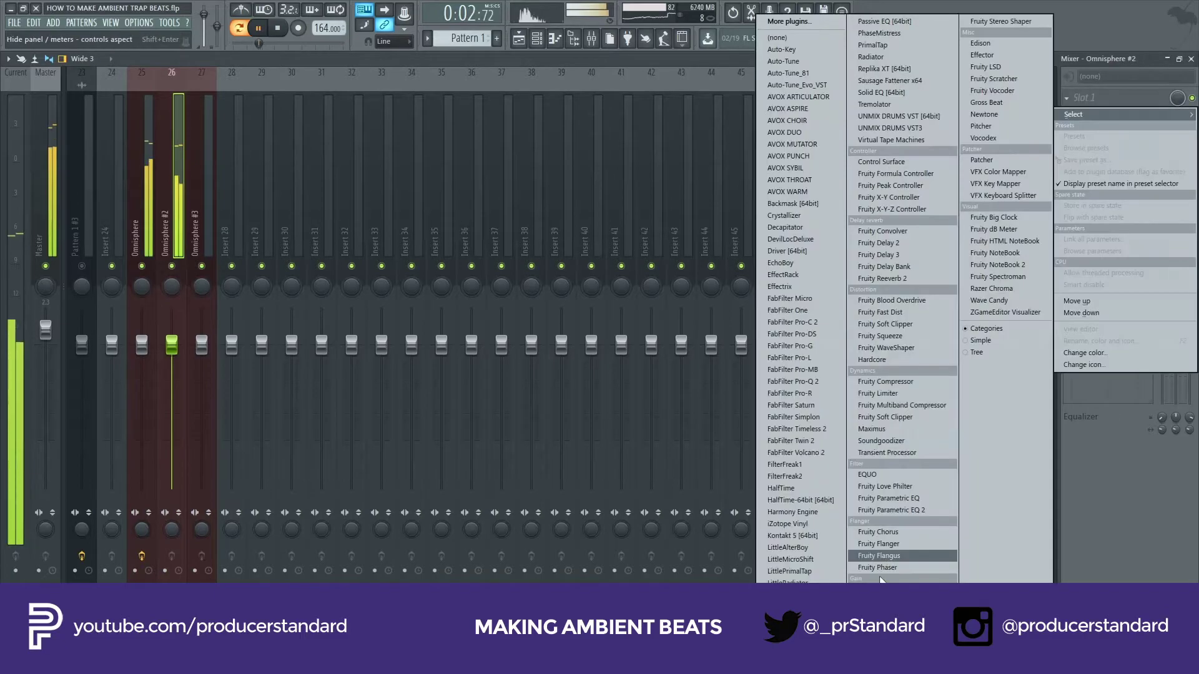
{"action": "left_click", "coordinate": [778, 490]}
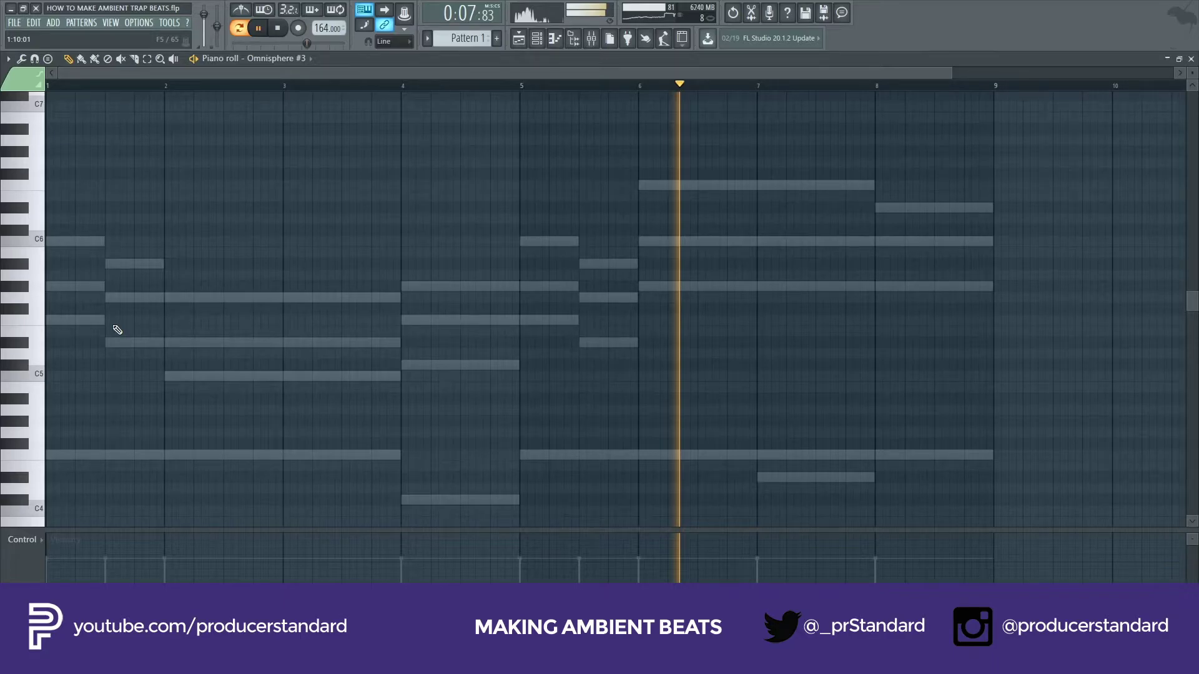
- Start a melody for Omnisphere #3 in bar 1 with quarter-bar G6, F6 and G#6 notes, followed by a longer A#6
{"action": "scroll", "coordinate": [117, 330], "scroll_direction": "up", "scroll_amount": 3}
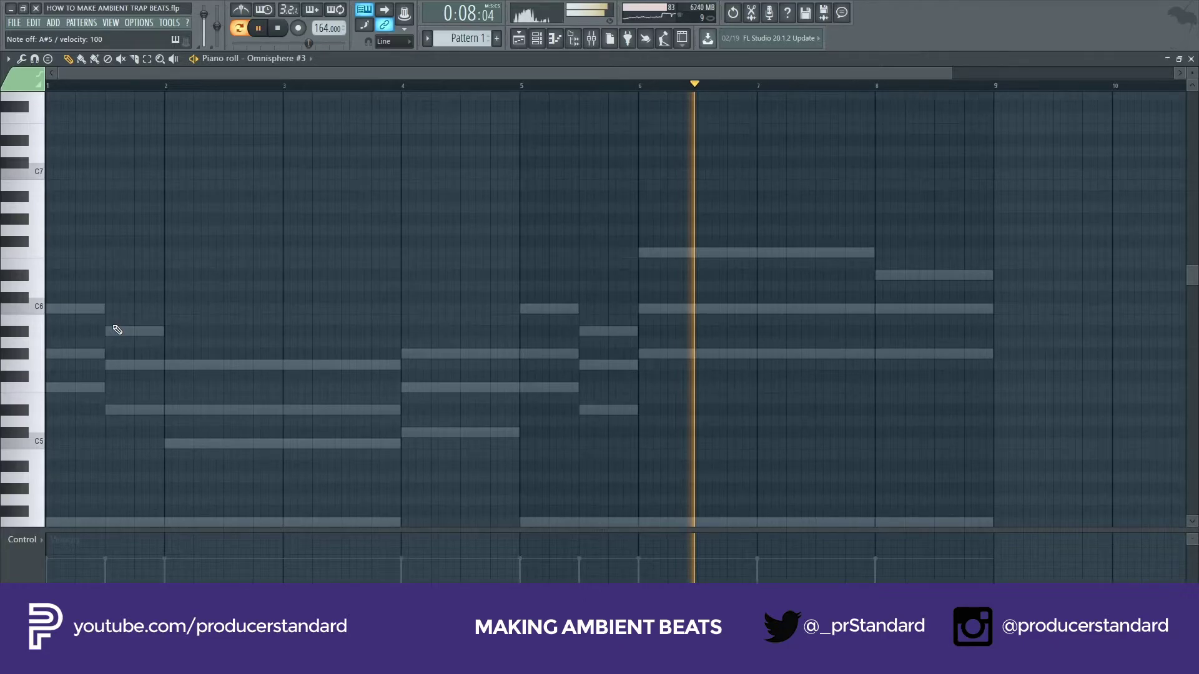
{"action": "left_click", "coordinate": [48, 230]}
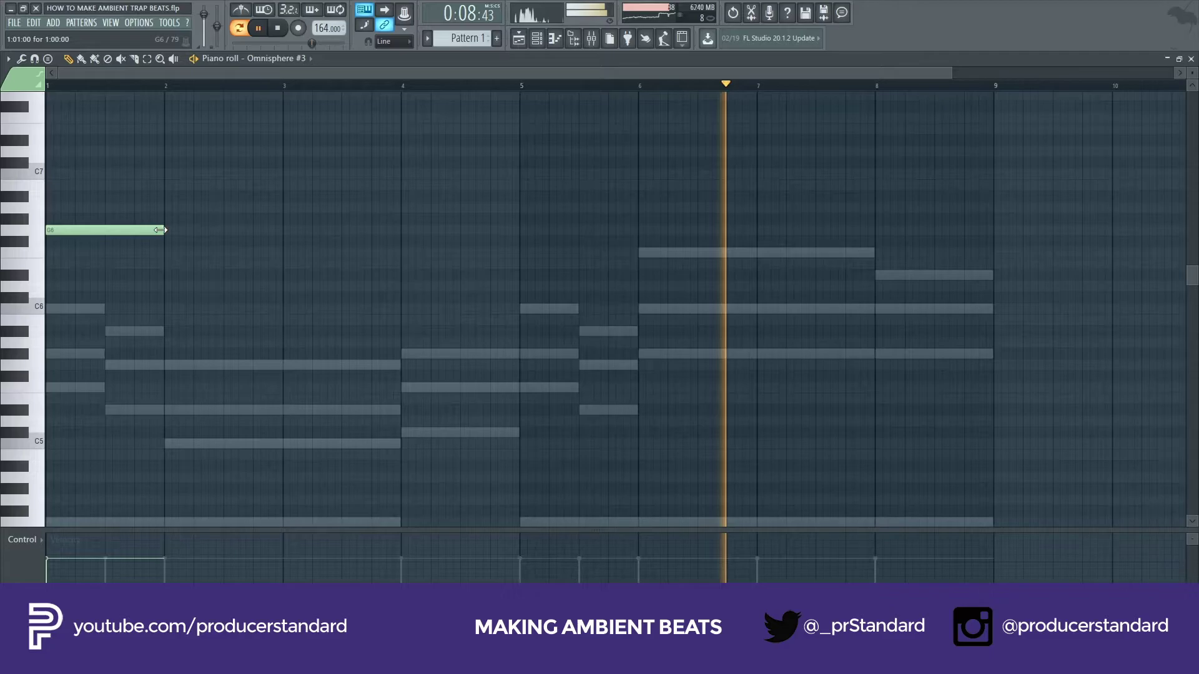
{"action": "left_click_drag", "start_coordinate": [161, 230], "coordinate": [74, 230]}
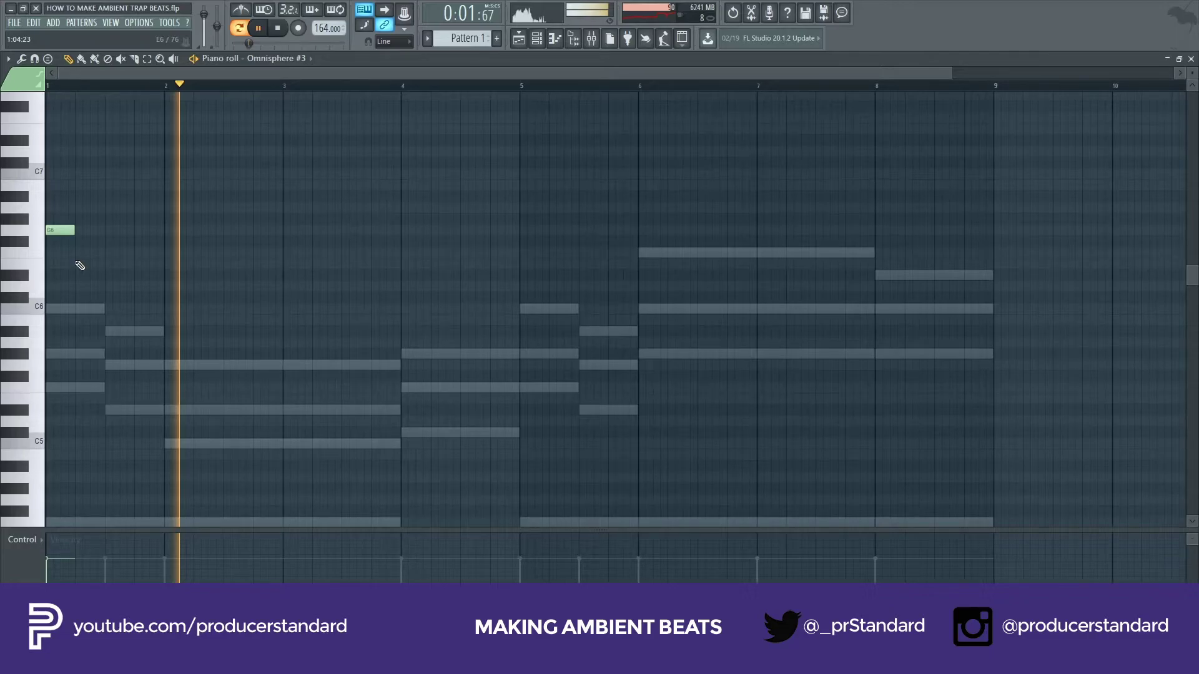
{"action": "left_click", "coordinate": [81, 252]}
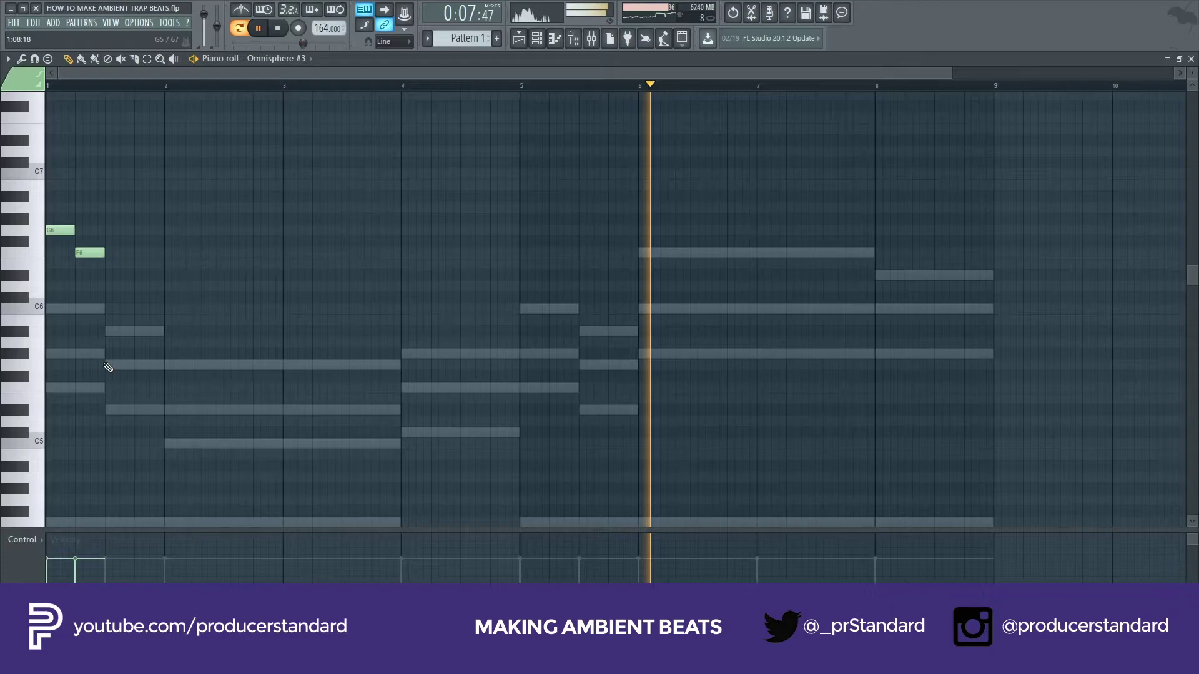
{"action": "left_click", "coordinate": [123, 218]}
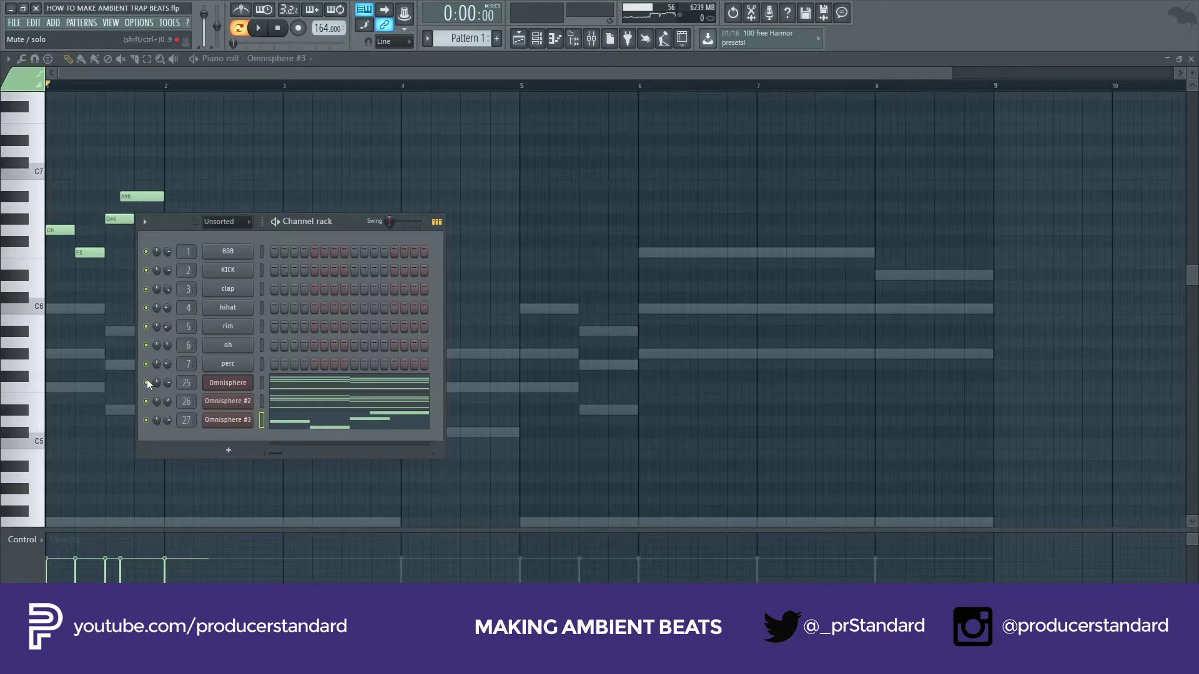
- Solo the Omnisphere channel and render Pattern 1 to an audio file
{"action": "key", "text": "space"}
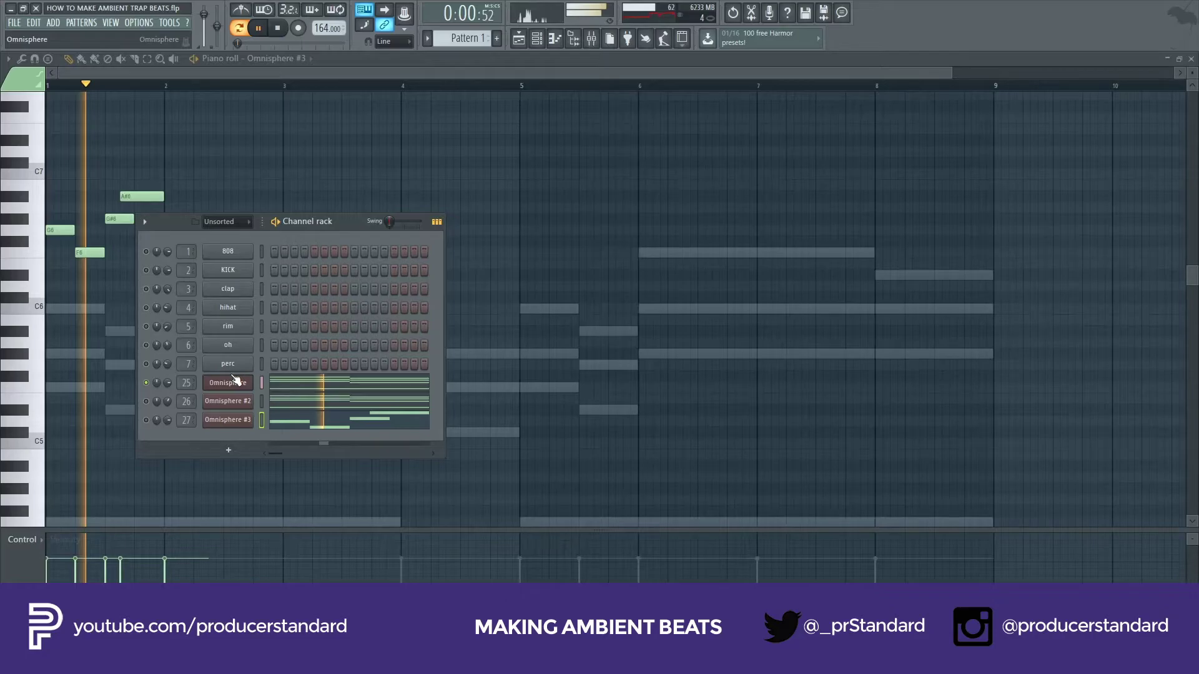
{"action": "key", "text": "ctrl+r"}
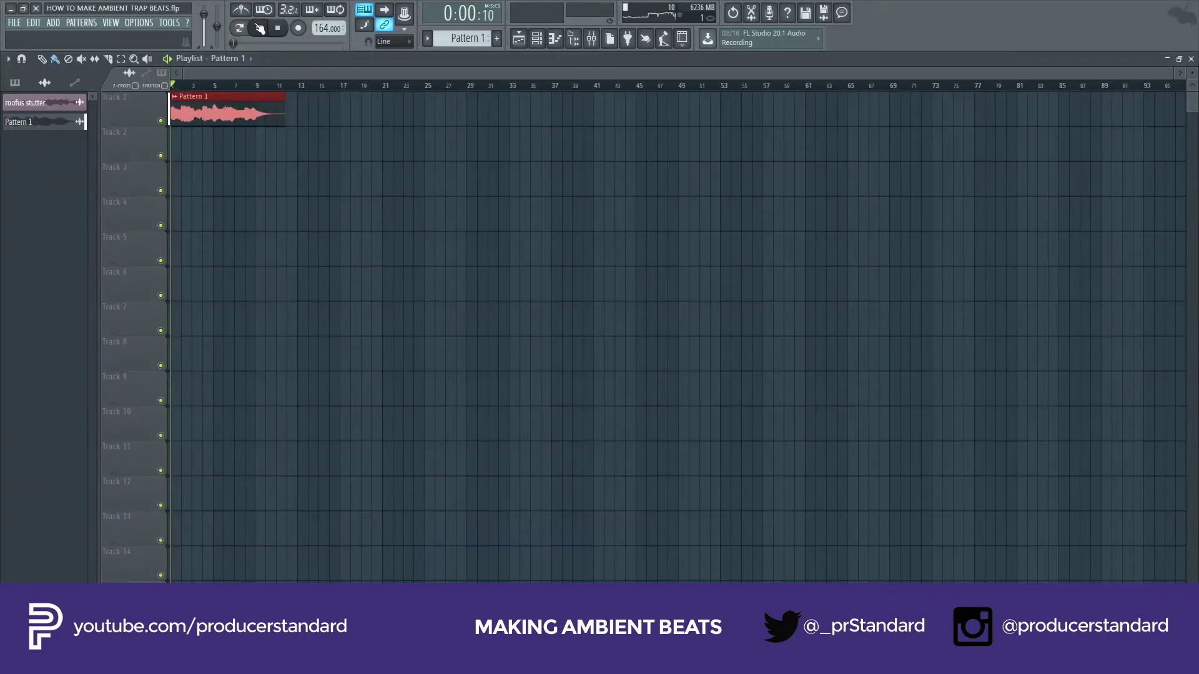
- Render Pattern 1 as an audio clip with only Omnisphere #2 soloed and move the new clip onto Track 2
{"action": "left_click", "coordinate": [259, 28]}
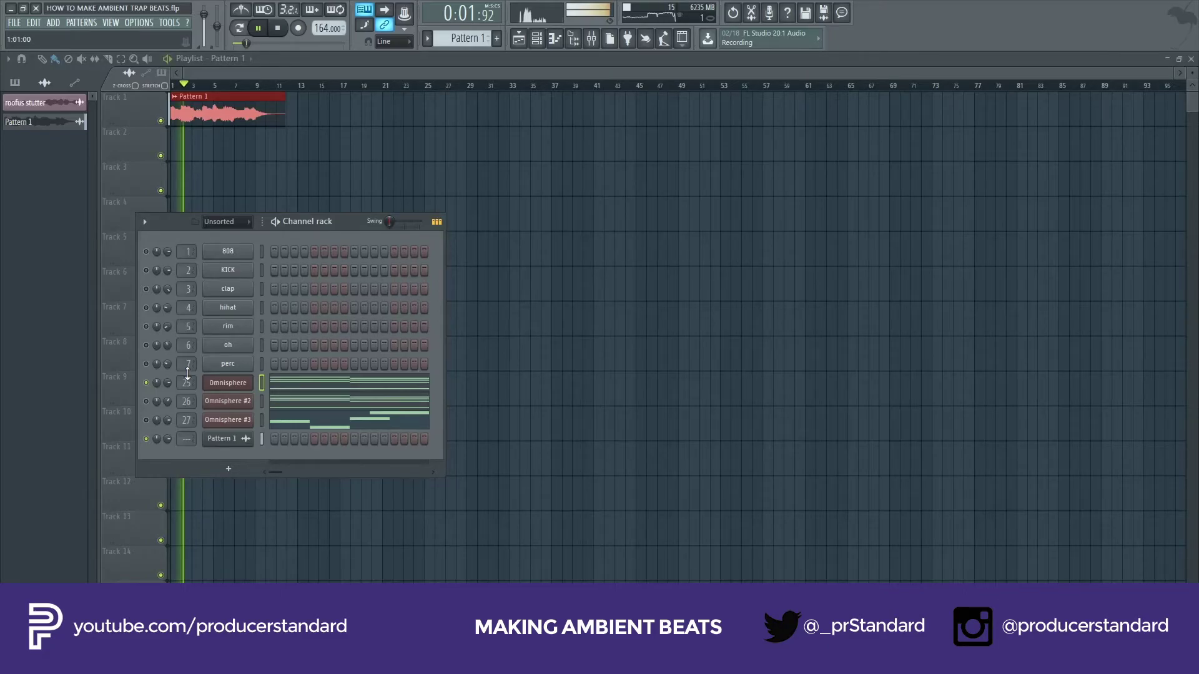
{"action": "left_click", "coordinate": [465, 39]}
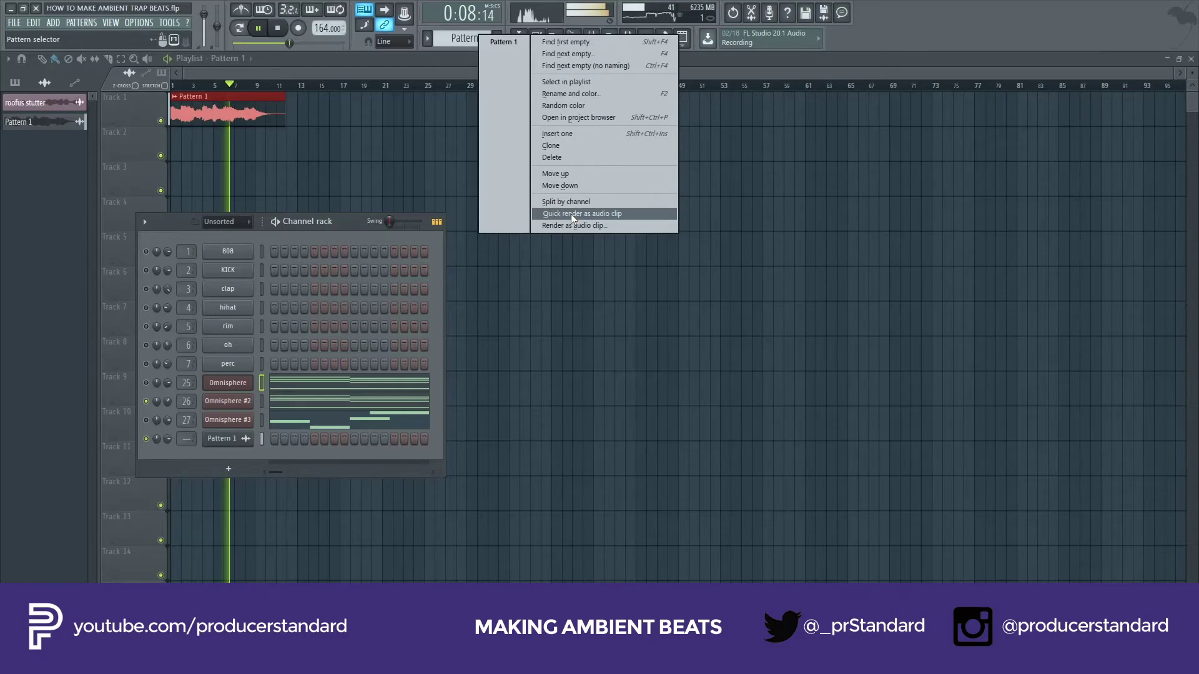
{"action": "left_click", "coordinate": [570, 213]}
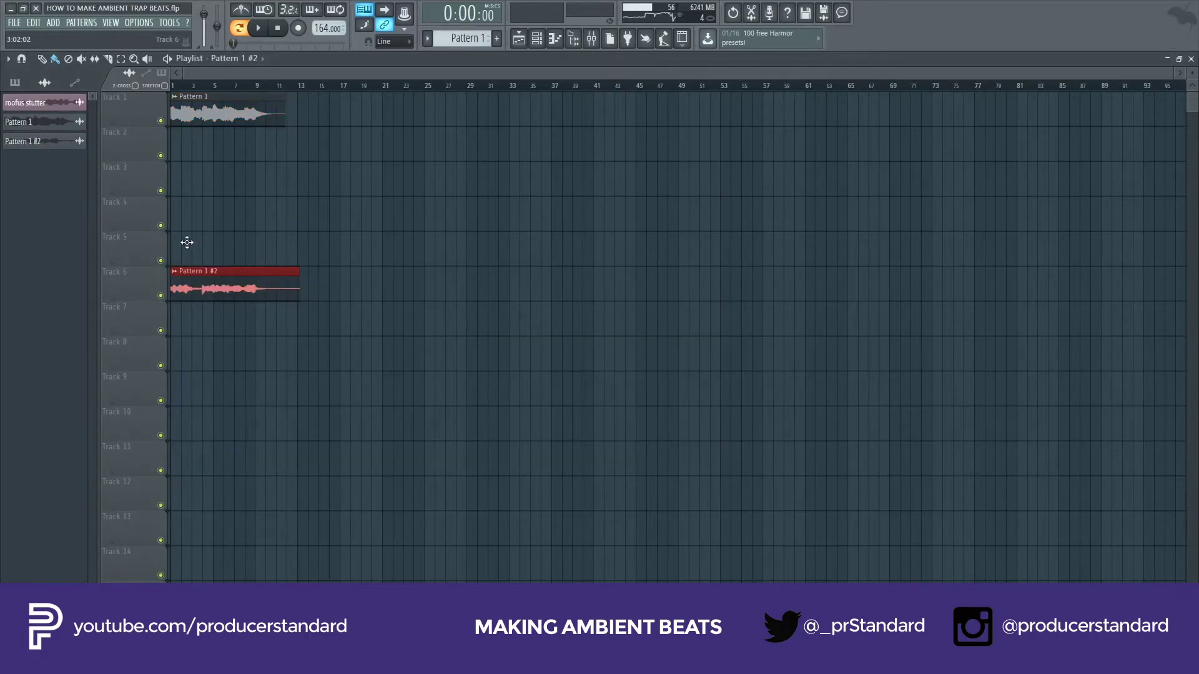
{"action": "left_click_drag", "start_coordinate": [187, 284], "coordinate": [187, 144]}
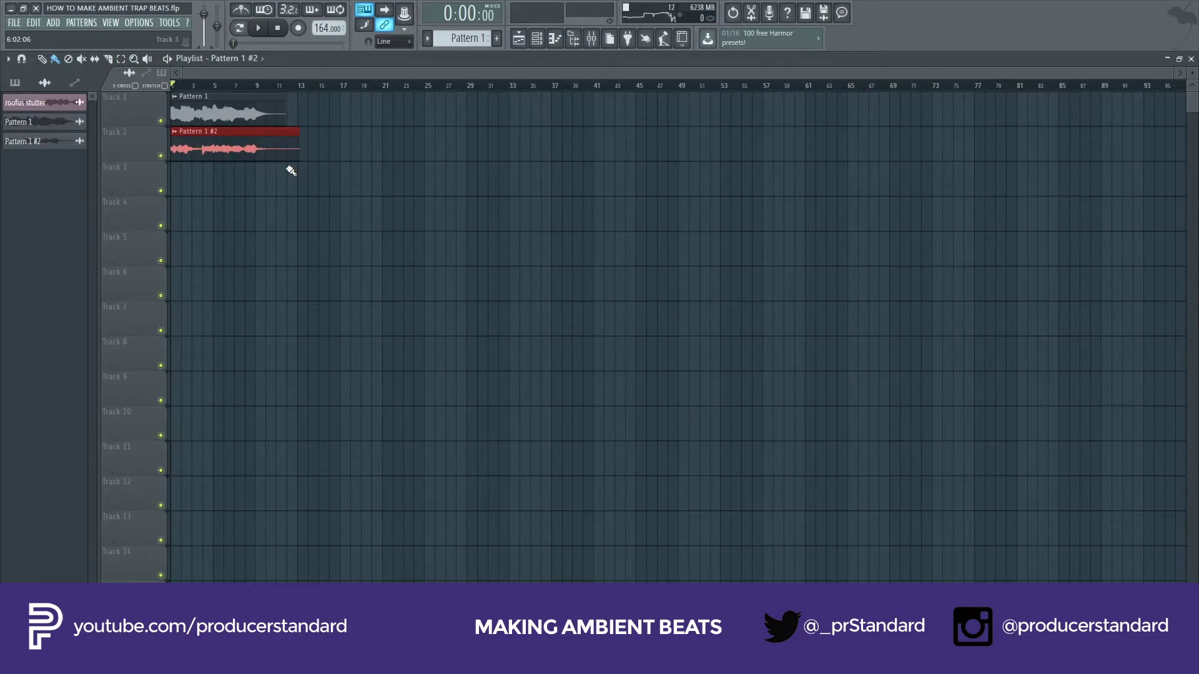
- Solo the Omnisphere #3 channel and slice the tails off the two rendered clips at bar 9
{"action": "key", "text": "F6"}
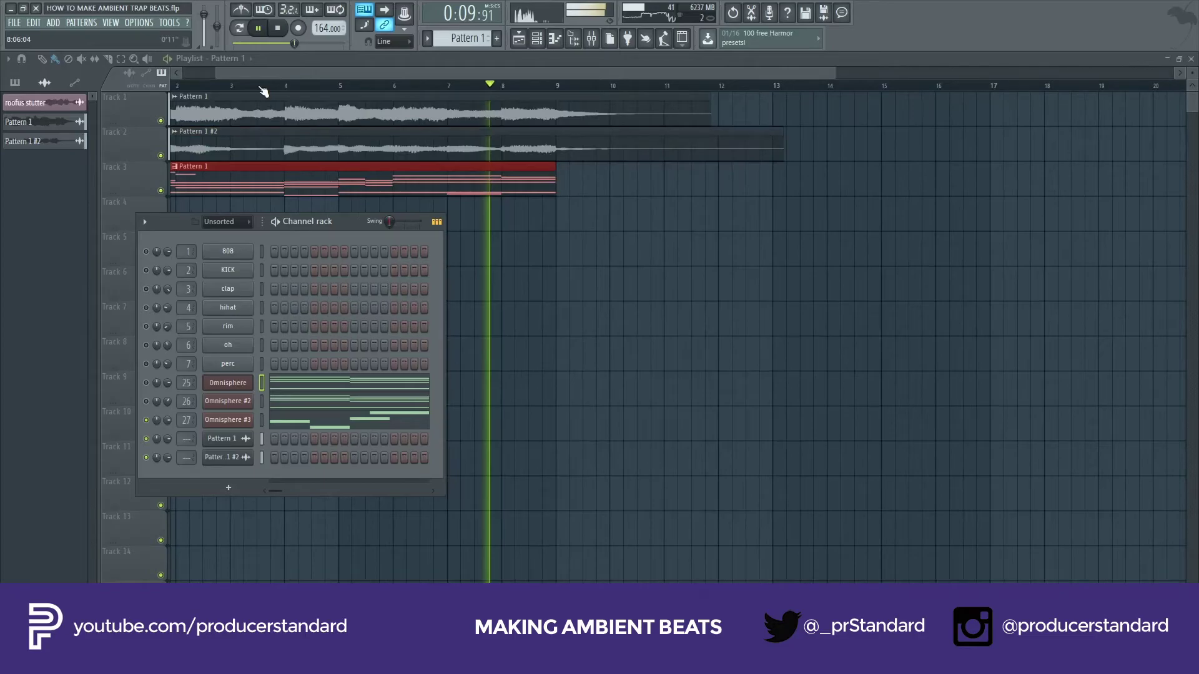
{"action": "key", "text": "F6"}
{"action": "key", "text": "c"}
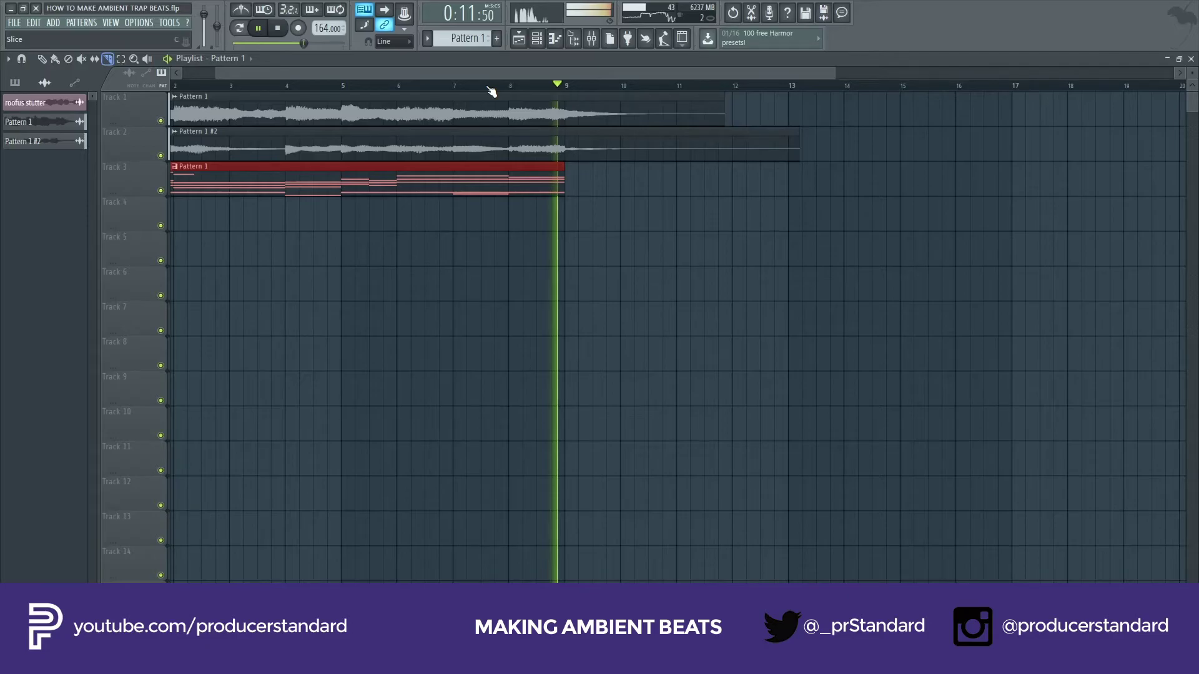
- Extend the Omnisphere #3 melody with a bar-long G6 ending over a quarter-bar F6 in bar 2, and quarter-bar G6, F6, G6, A#6 in bar 3
{"action": "left_click", "coordinate": [537, 39]}
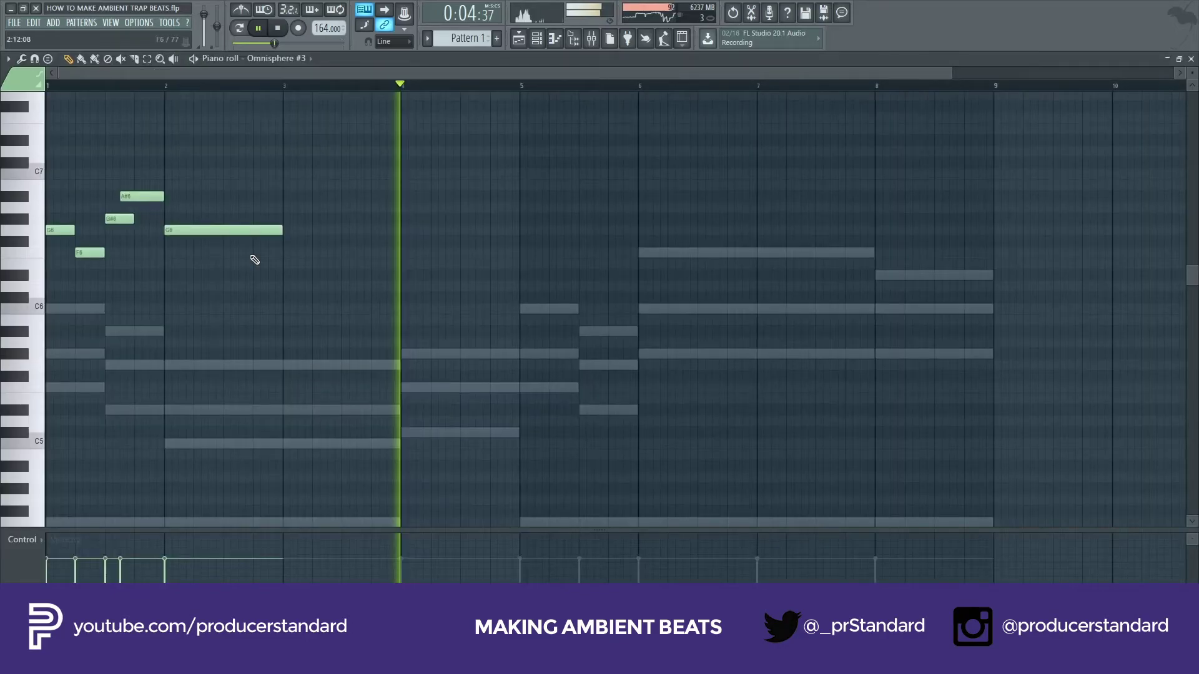
{"action": "left_click", "coordinate": [257, 252]}
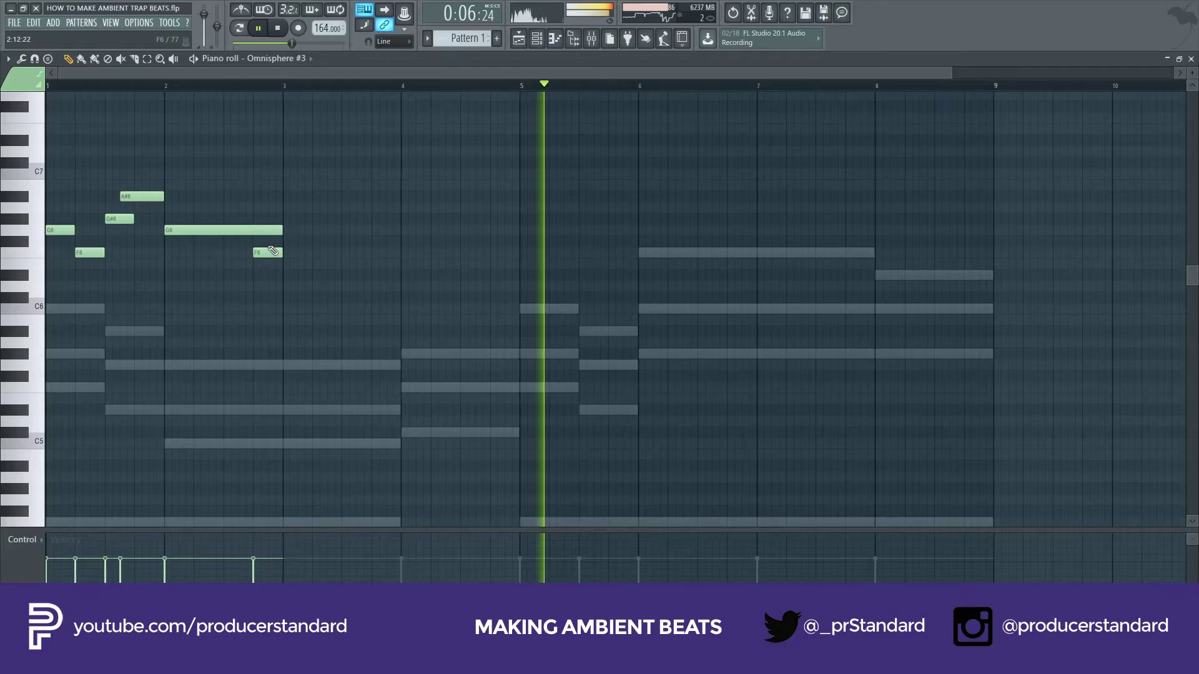
{"action": "left_click", "coordinate": [286, 230]}
{"action": "left_click", "coordinate": [313, 253]}
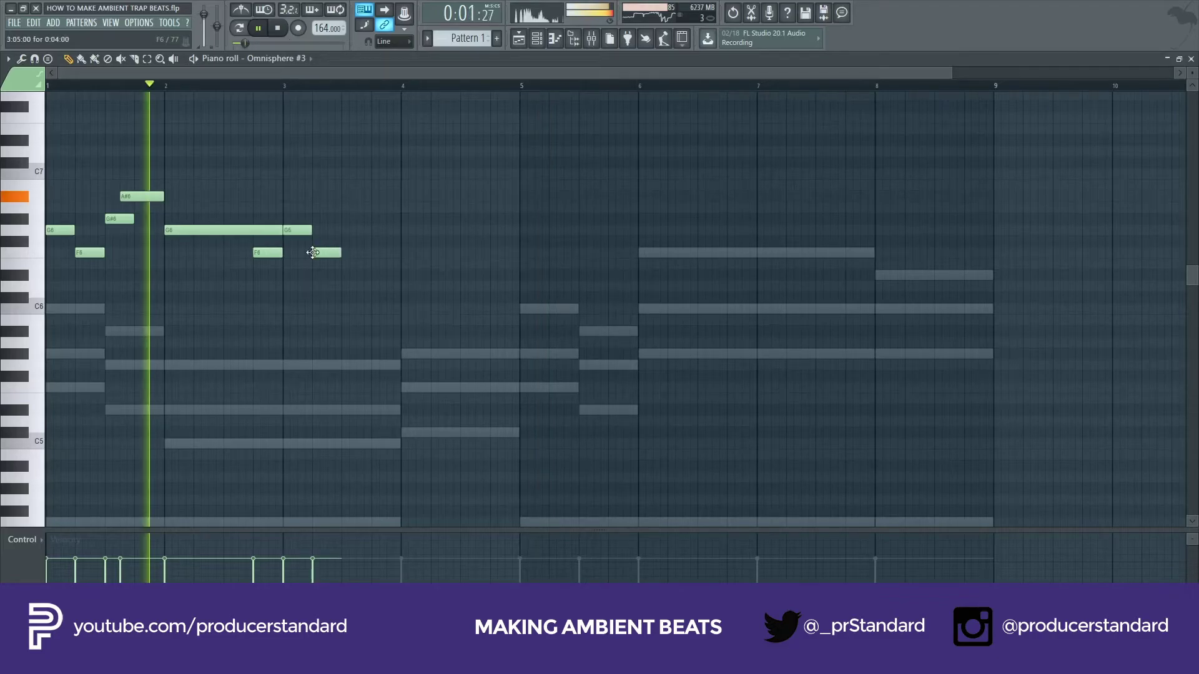
{"action": "left_click", "coordinate": [356, 230]}
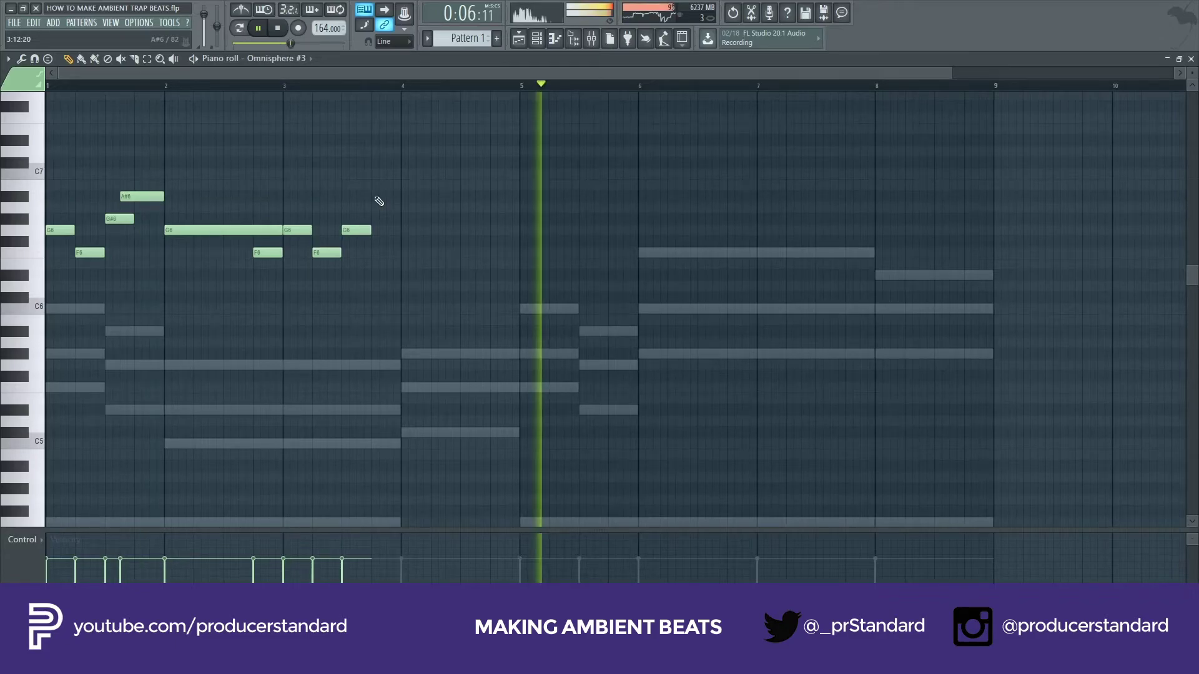
{"action": "left_click", "coordinate": [378, 196]}
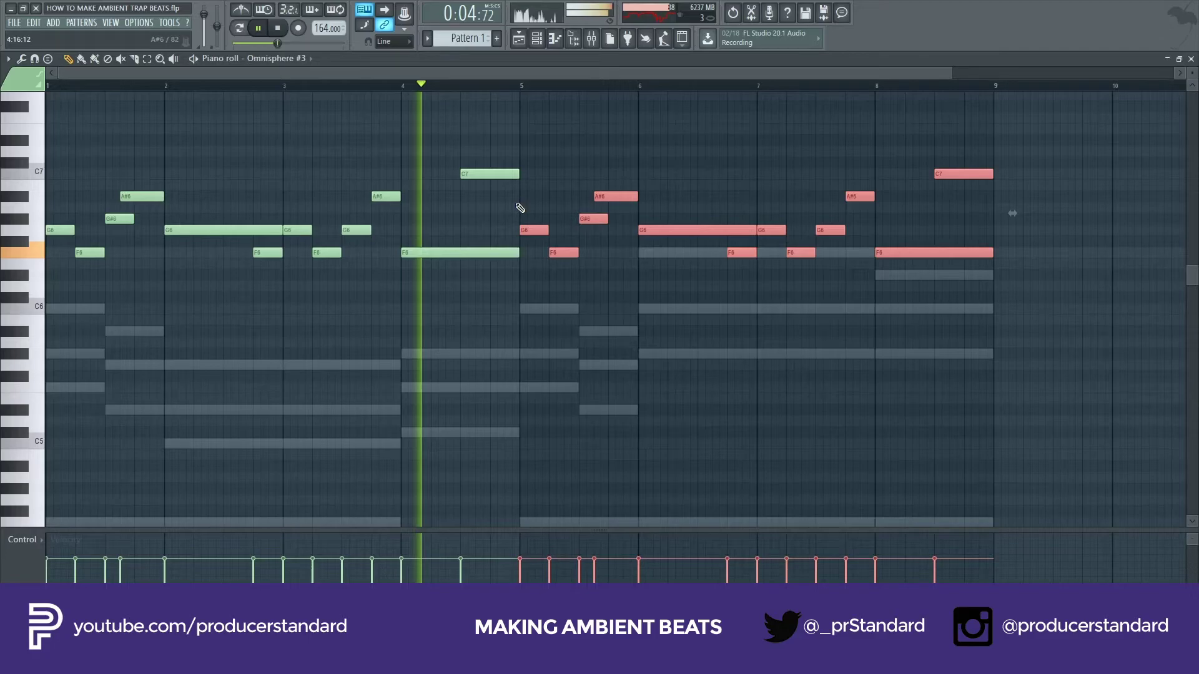
- Render Pattern 1 with only Omnisphere #3 soloed to an audio clip
{"action": "left_click", "coordinate": [579, 83]}
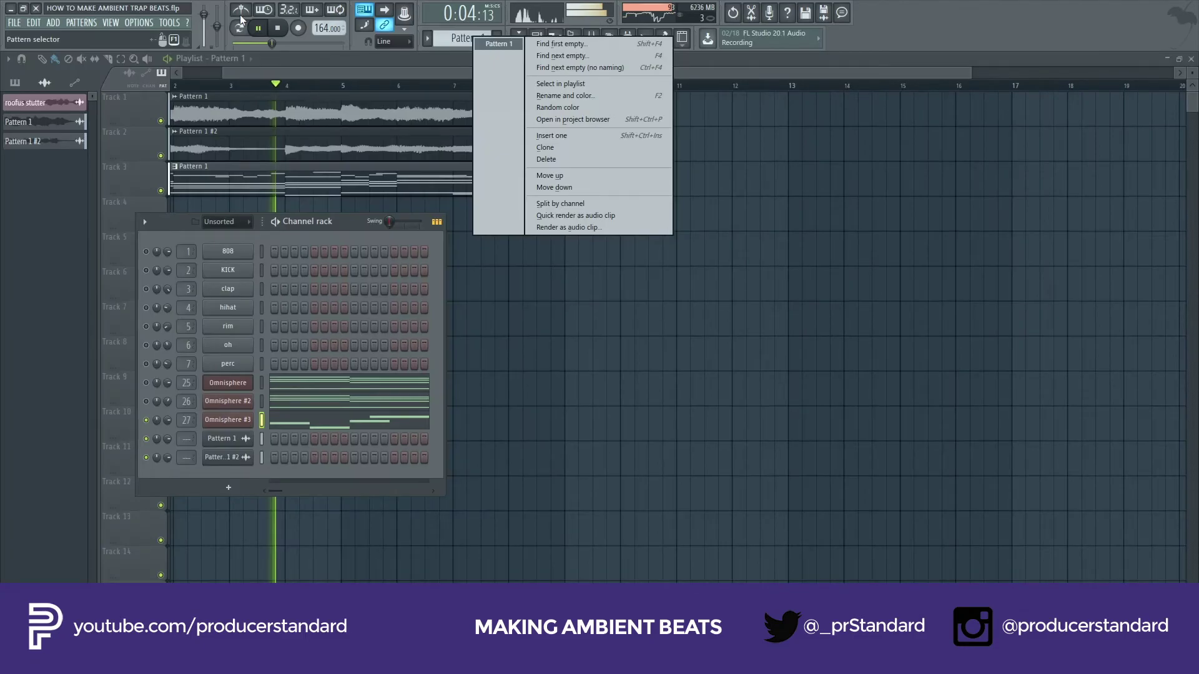
{"action": "left_click", "coordinate": [558, 226]}
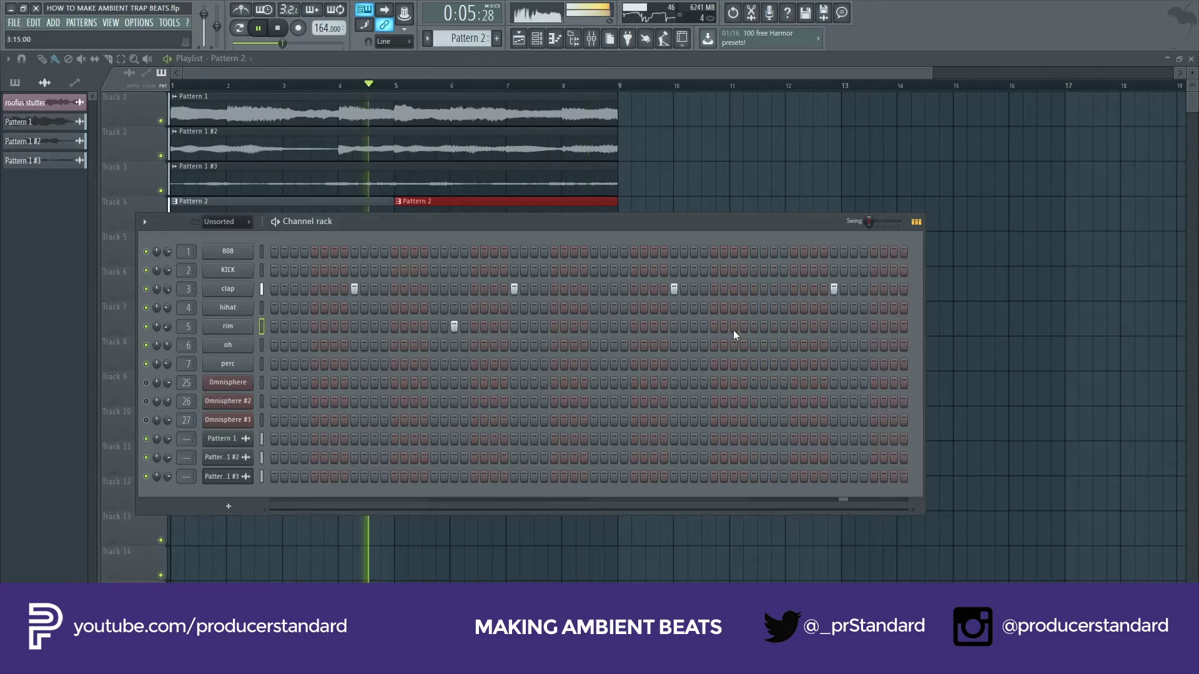
- Add a rim hit in the second half of Pattern 2's drum sequence and fill the hihat channel every 2 steps
{"action": "left_click", "coordinate": [733, 327]}
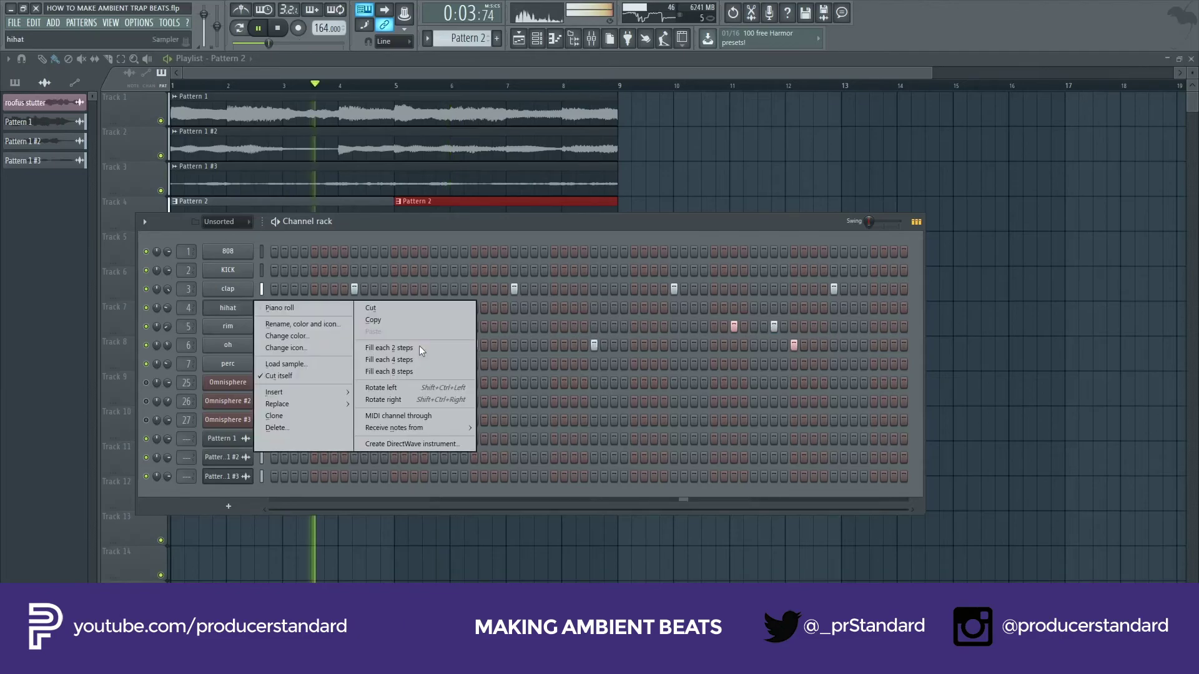
{"action": "left_click", "coordinate": [388, 348]}
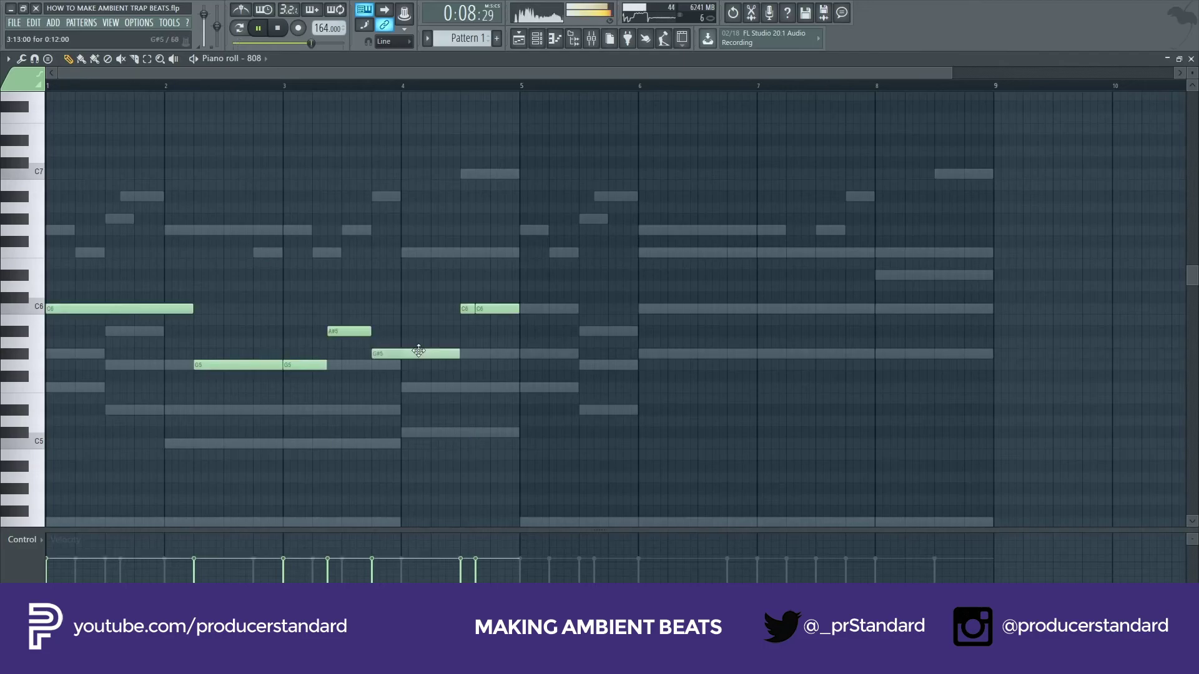
- Lower the two closing C6 notes of the 808 line in bar 4 to A#5 and delete the duplicated notes in bars 5 to 8
{"action": "left_click_drag", "start_coordinate": [489, 308], "coordinate": [489, 331]}
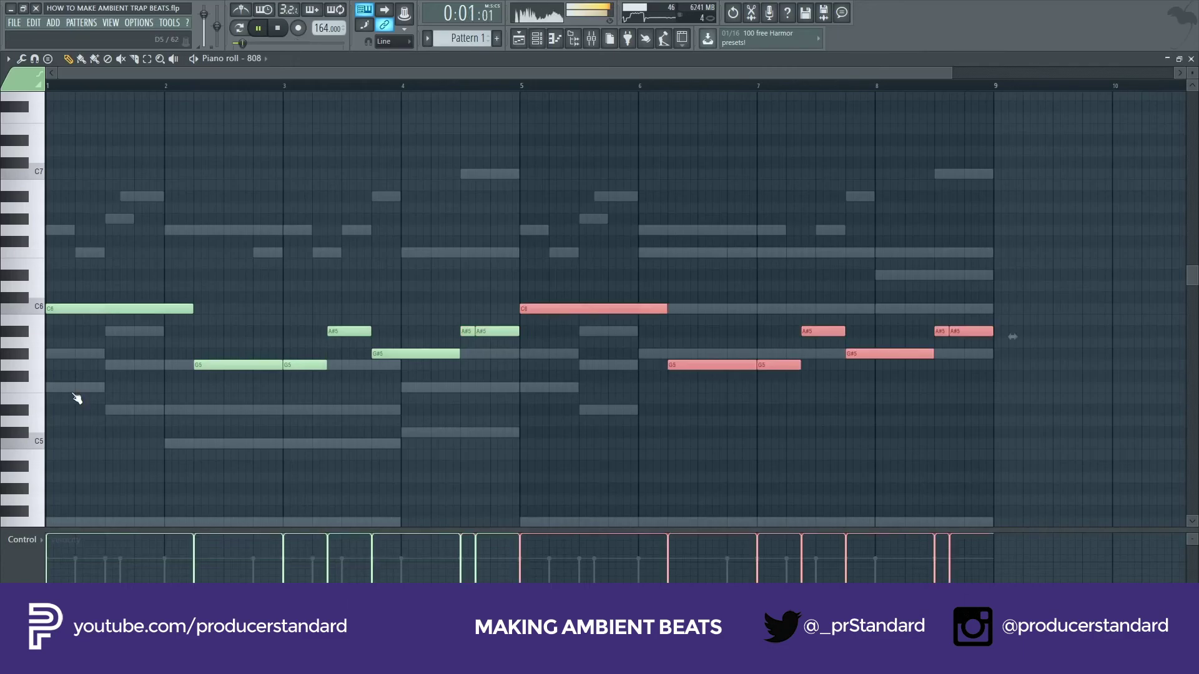
{"action": "key", "text": "Delete"}
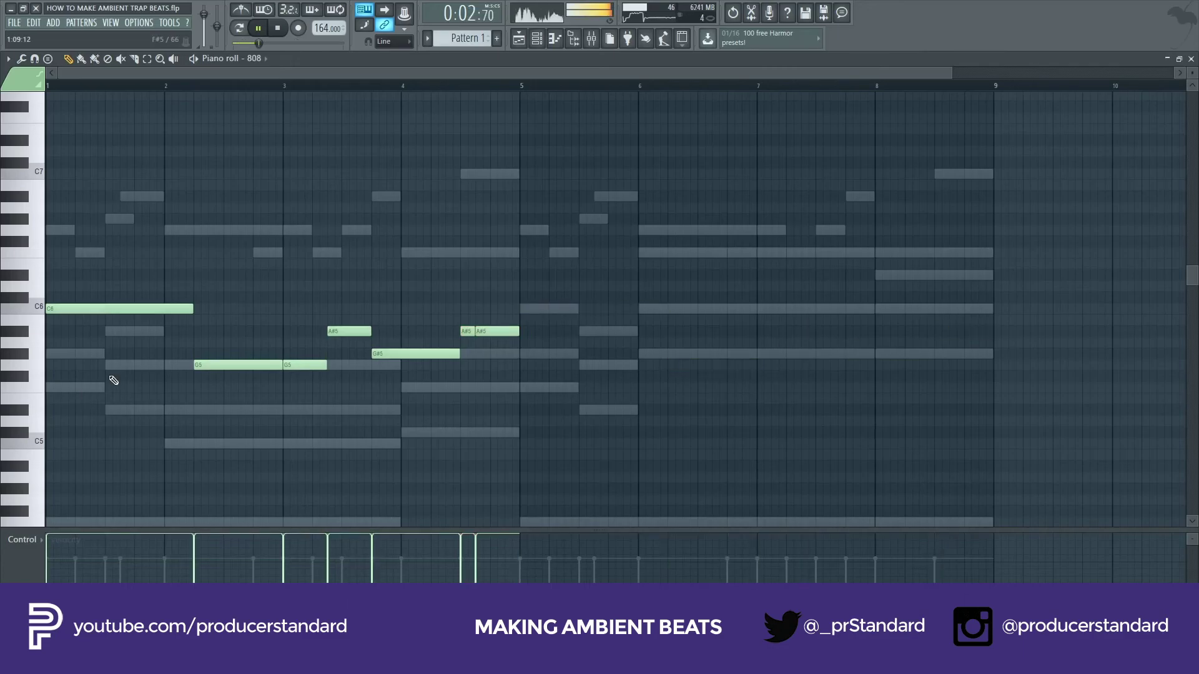